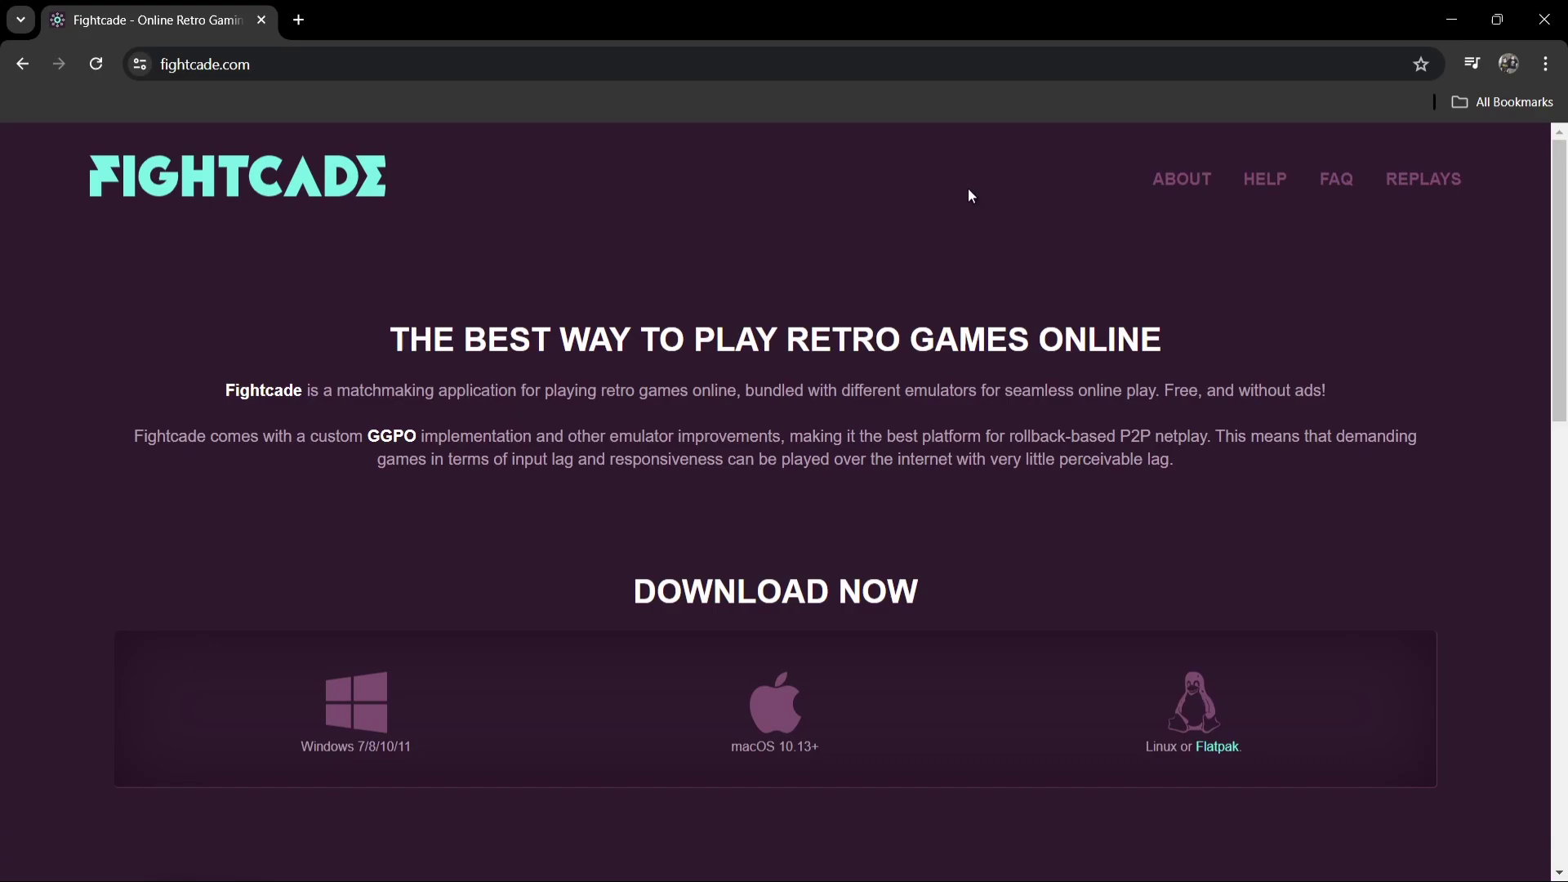
# Step: Download the Windows version of Fightcade from its website, launch the installer and agree to install
pyautogui.scroll(-2, 1566, 216)
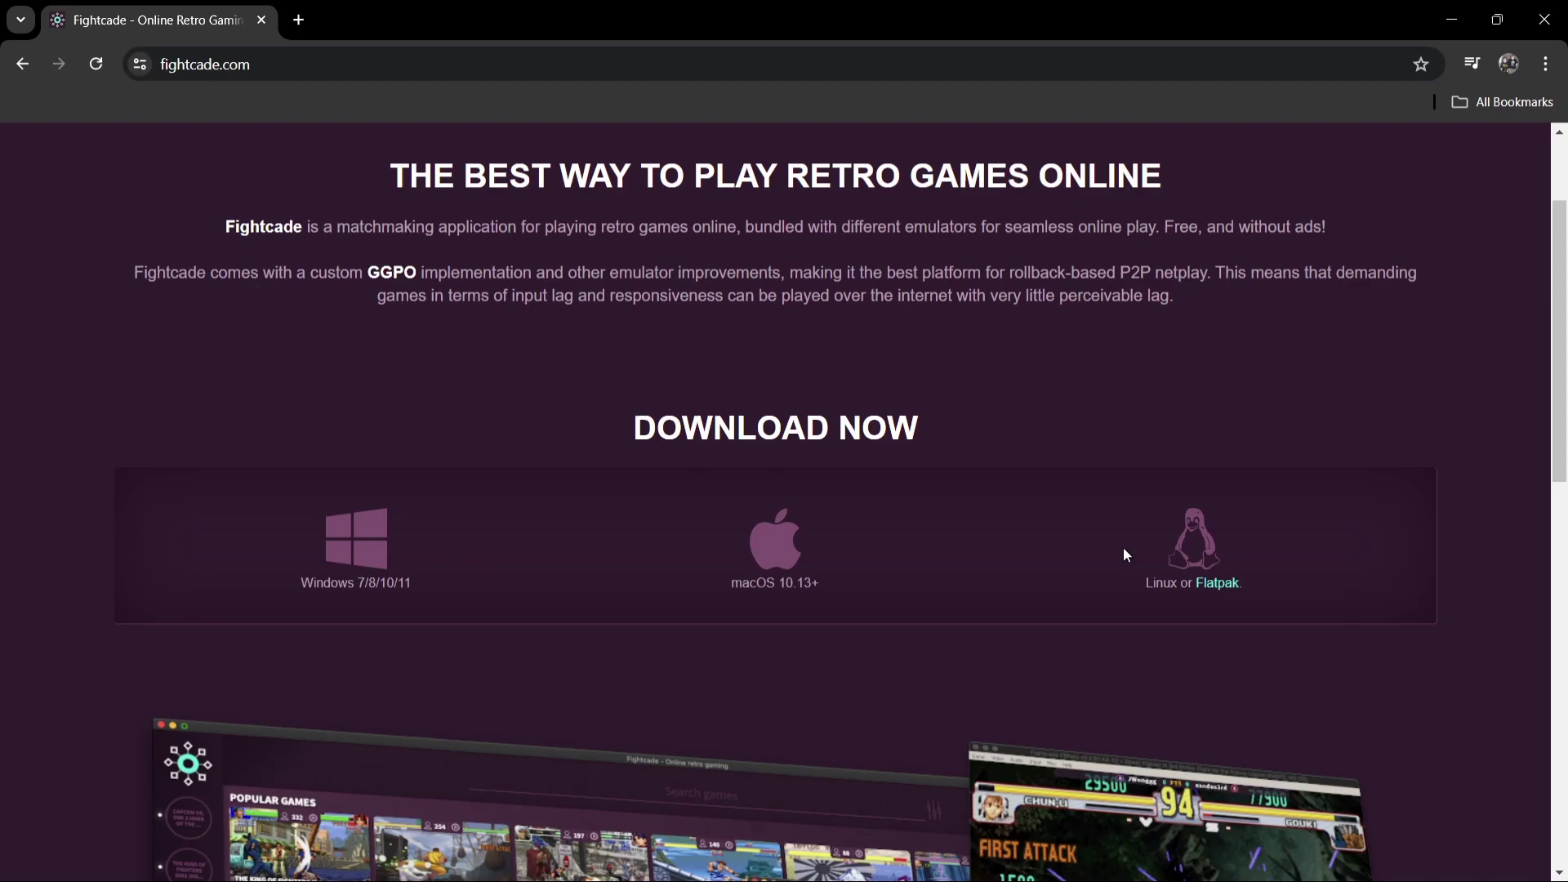
pyautogui.moveTo(1564, 270); pyautogui.dragTo(1566, 208)
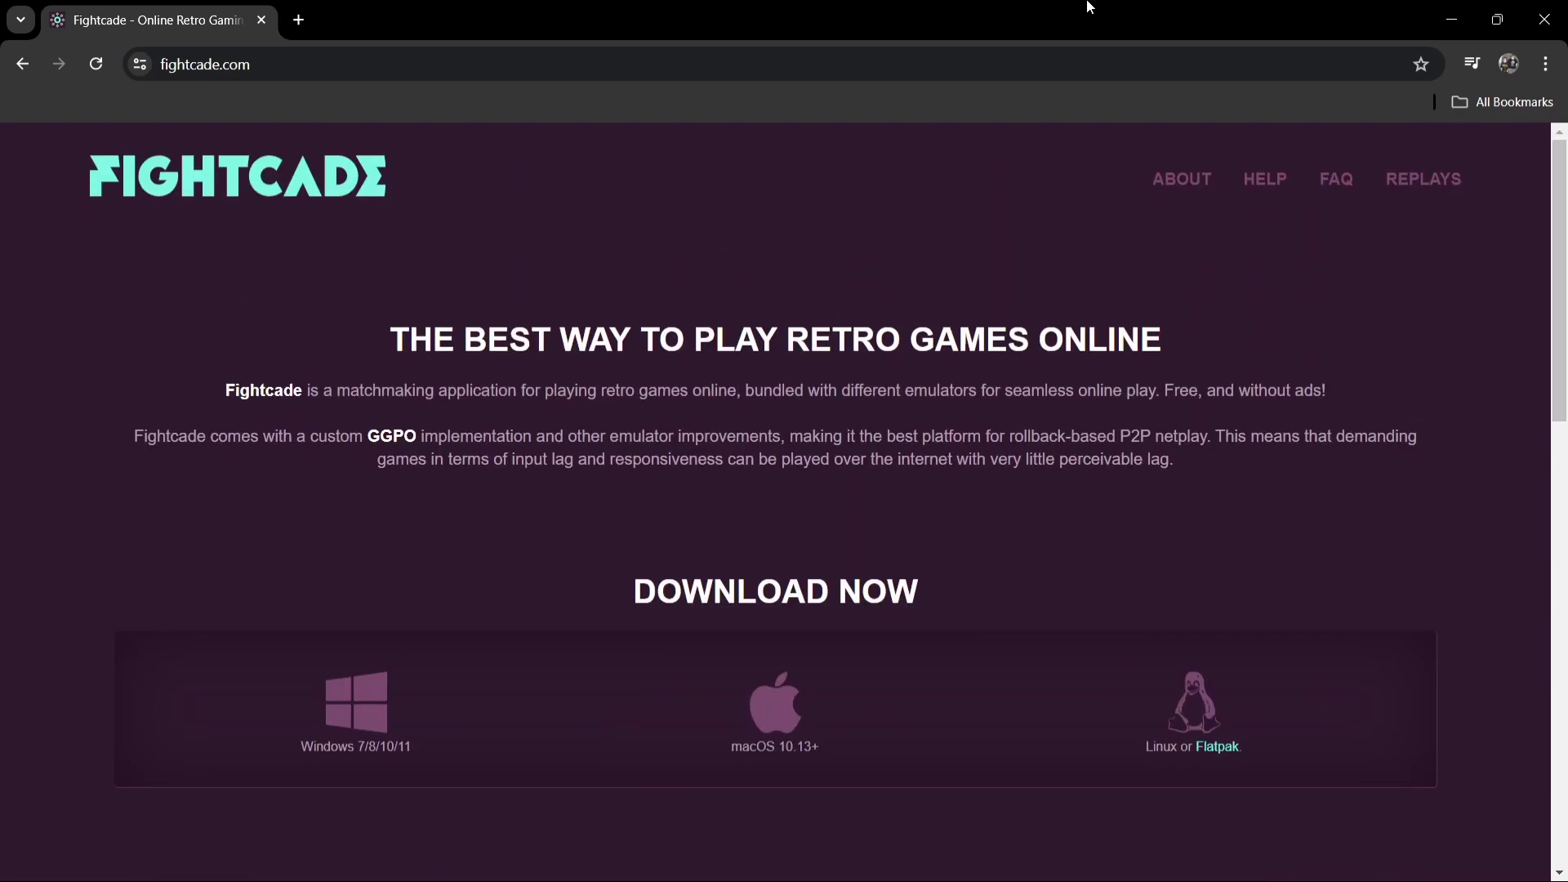
pyautogui.click(363, 716)
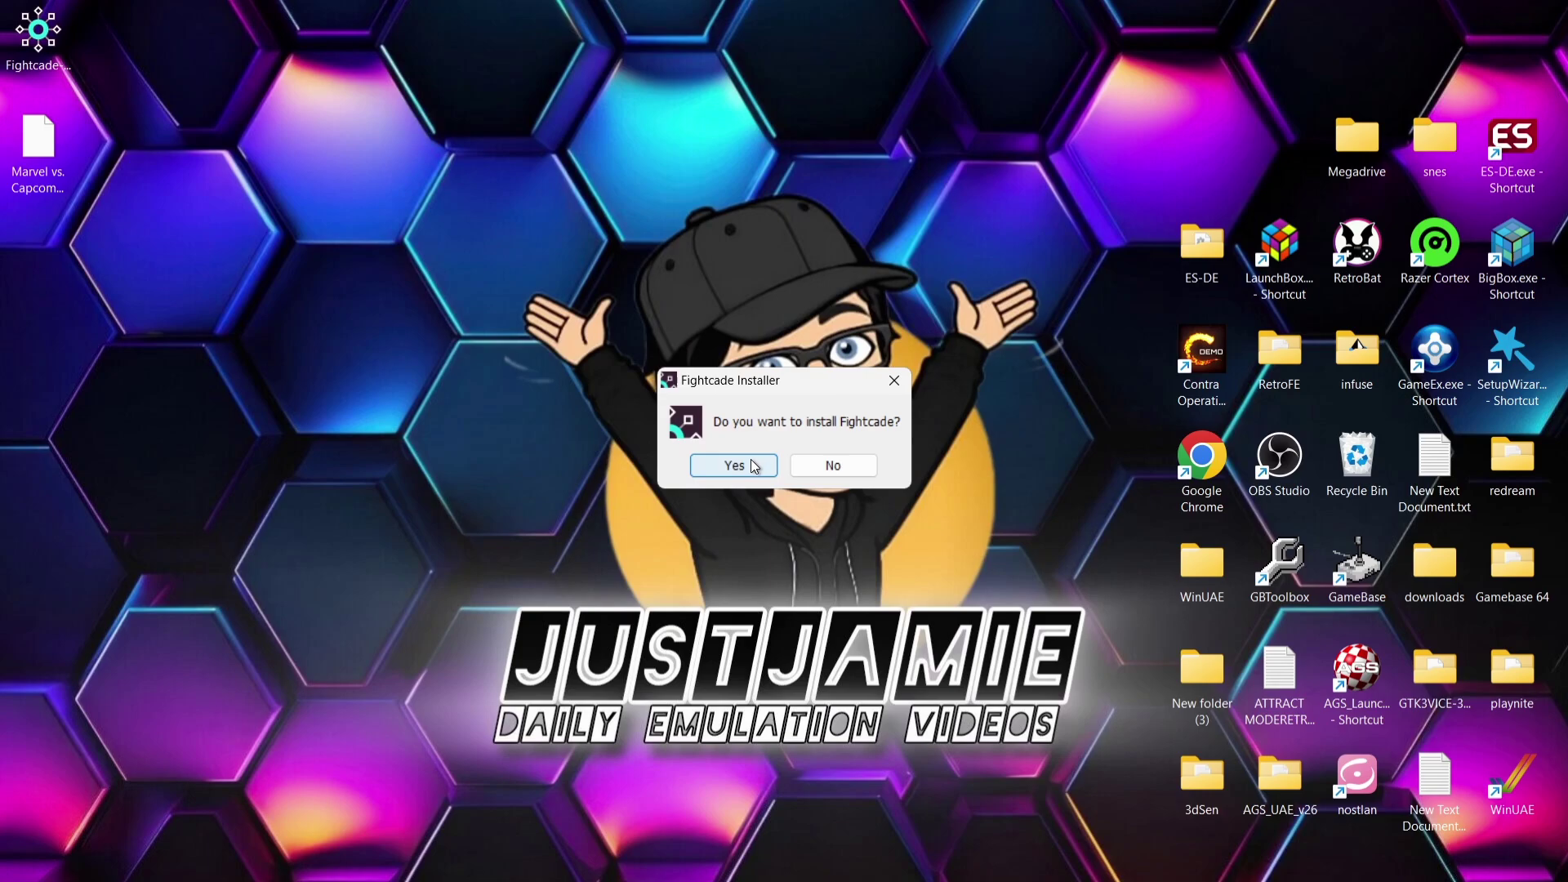
pyautogui.click(752, 464)
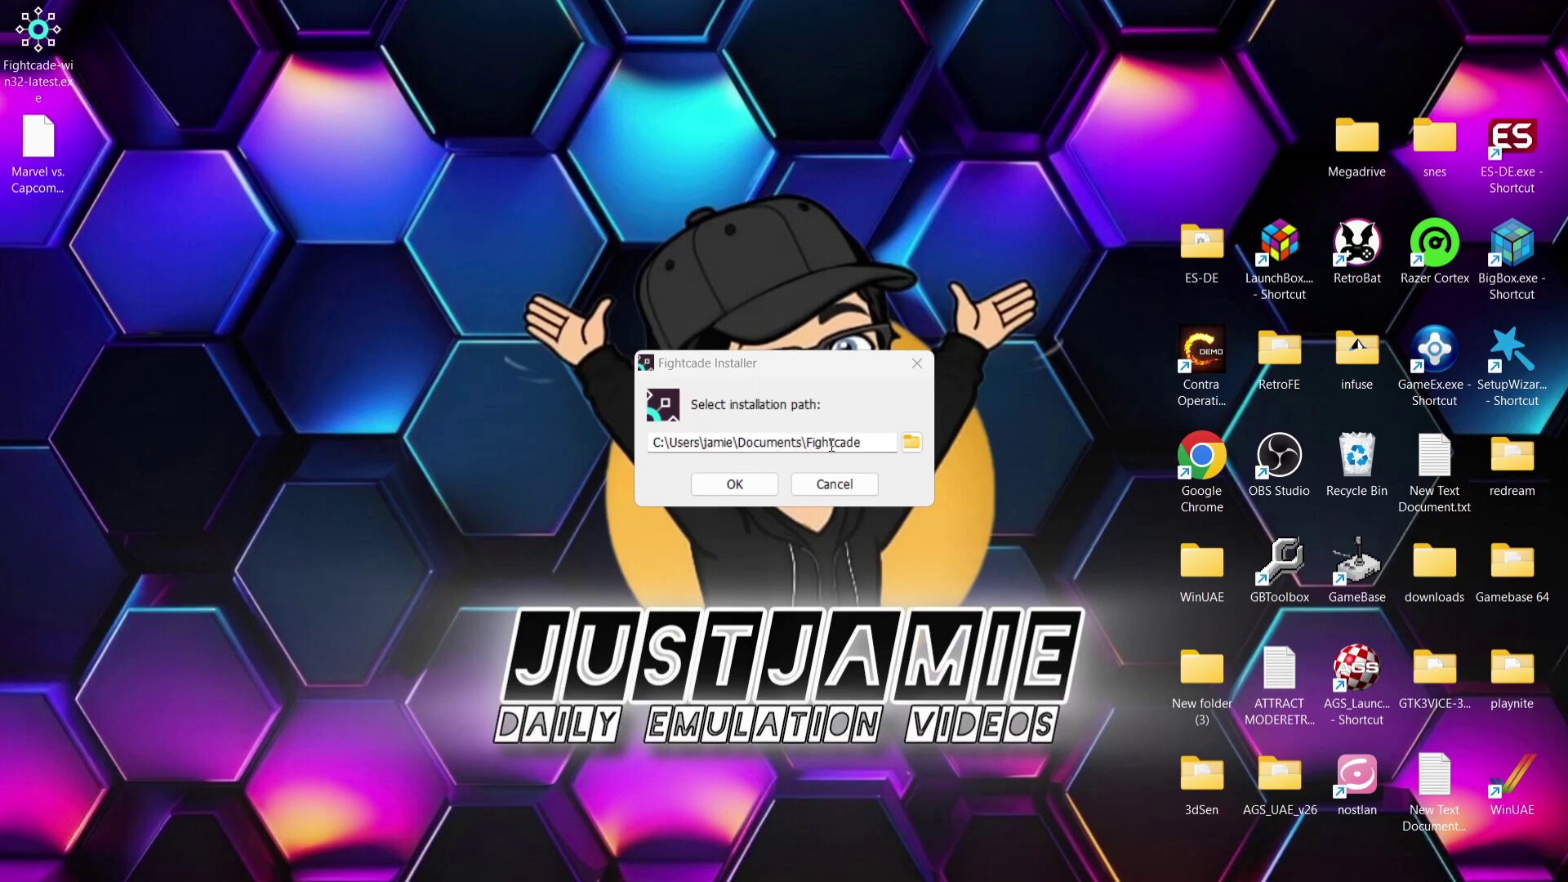
# Step: Browse for a different installation path and create a new folder named fc on the desktop
pyautogui.click(913, 448)
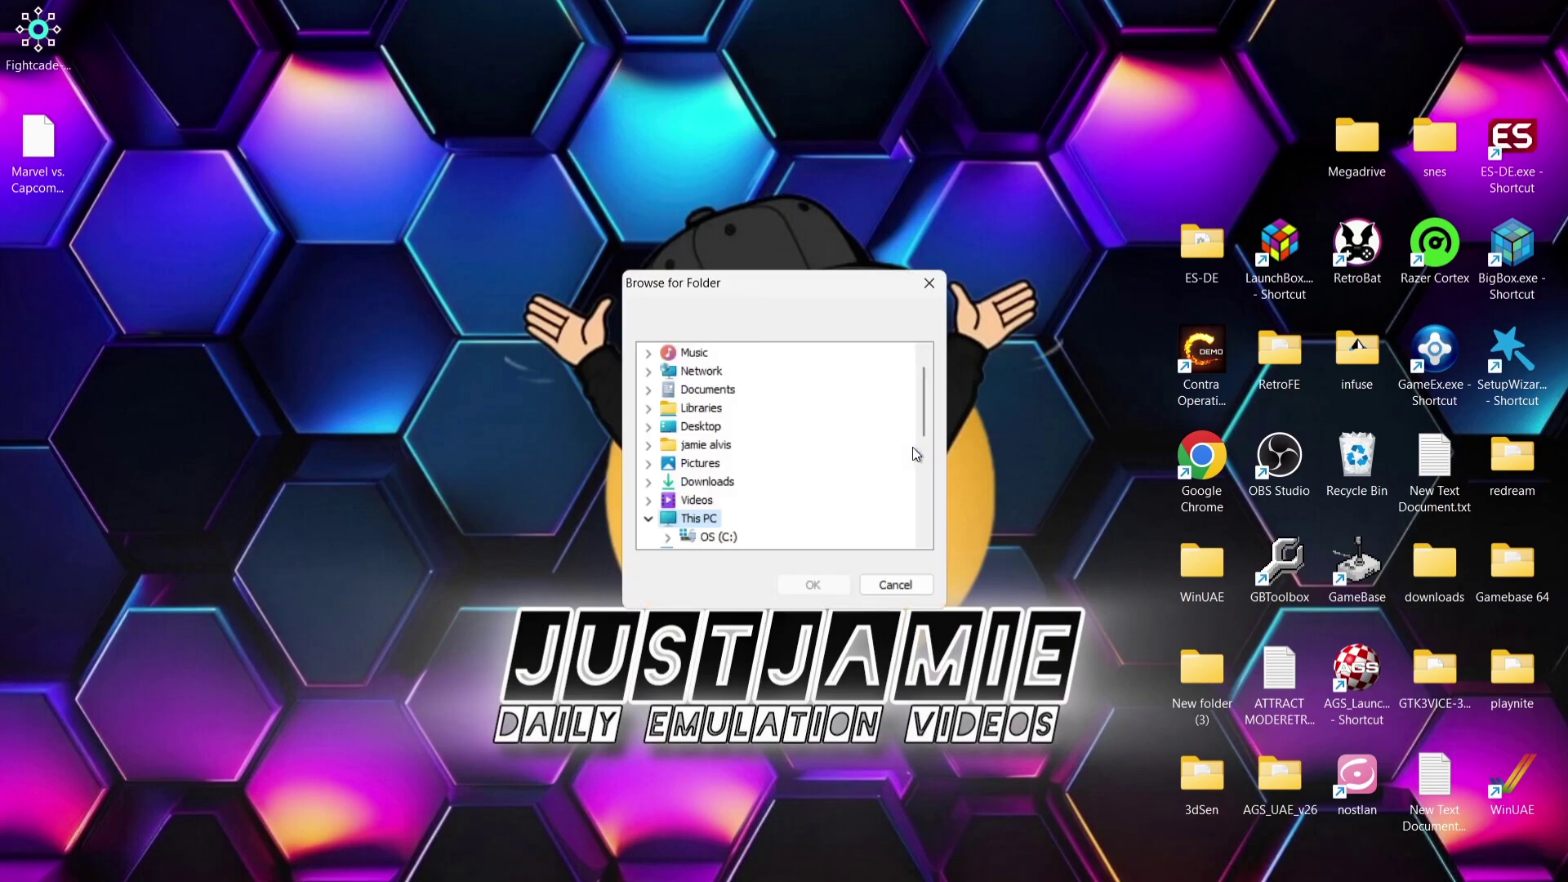
pyautogui.rightClick(414, 243)
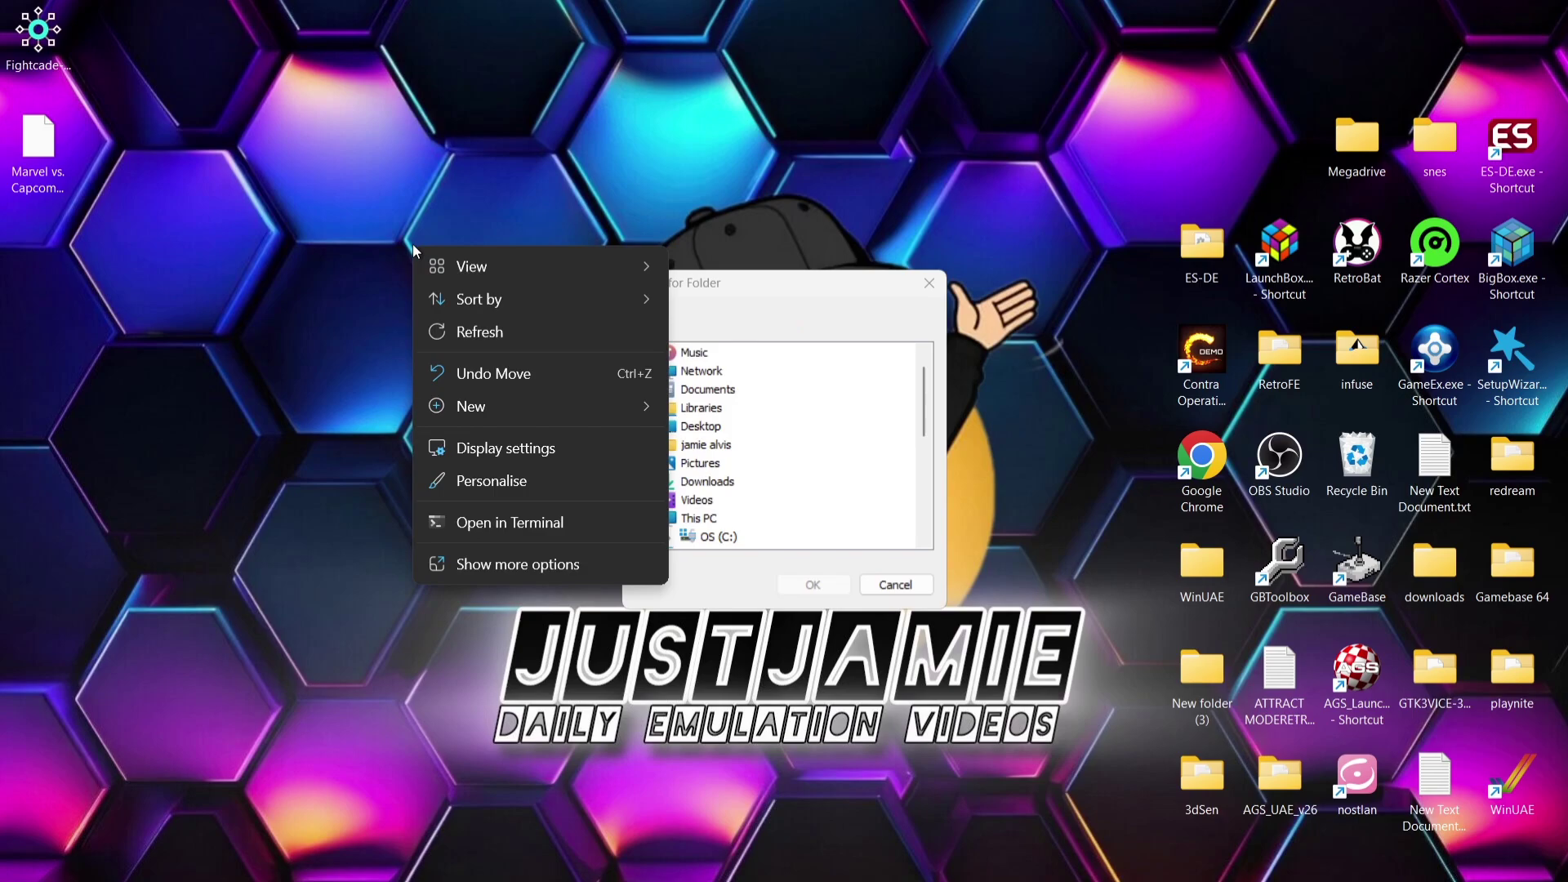
pyautogui.moveTo(477, 408)
pyautogui.click(722, 411)
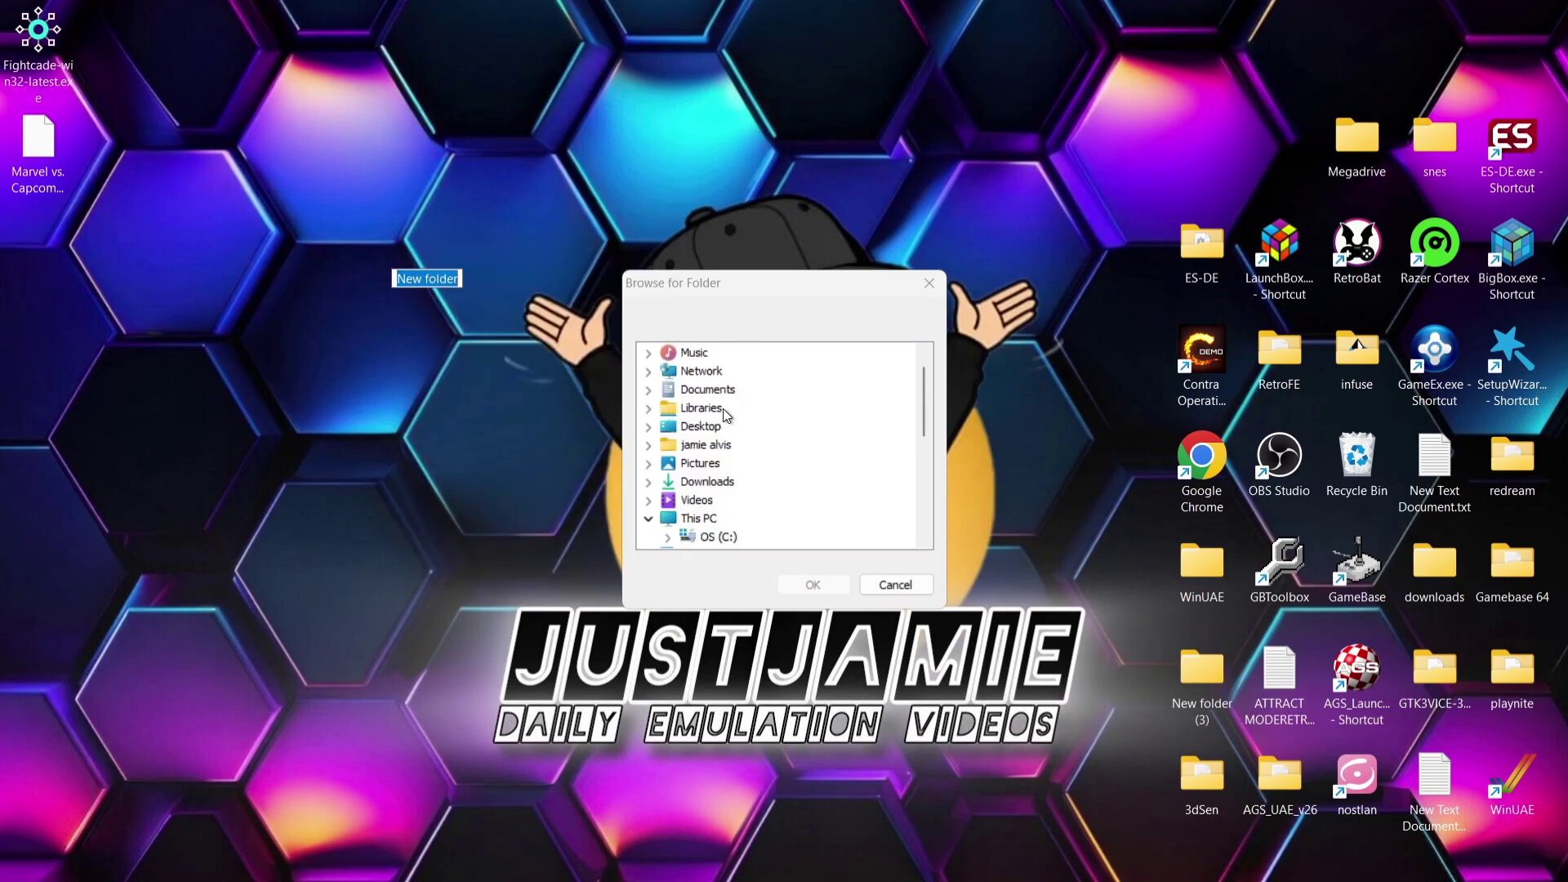
pyautogui.write('fc')
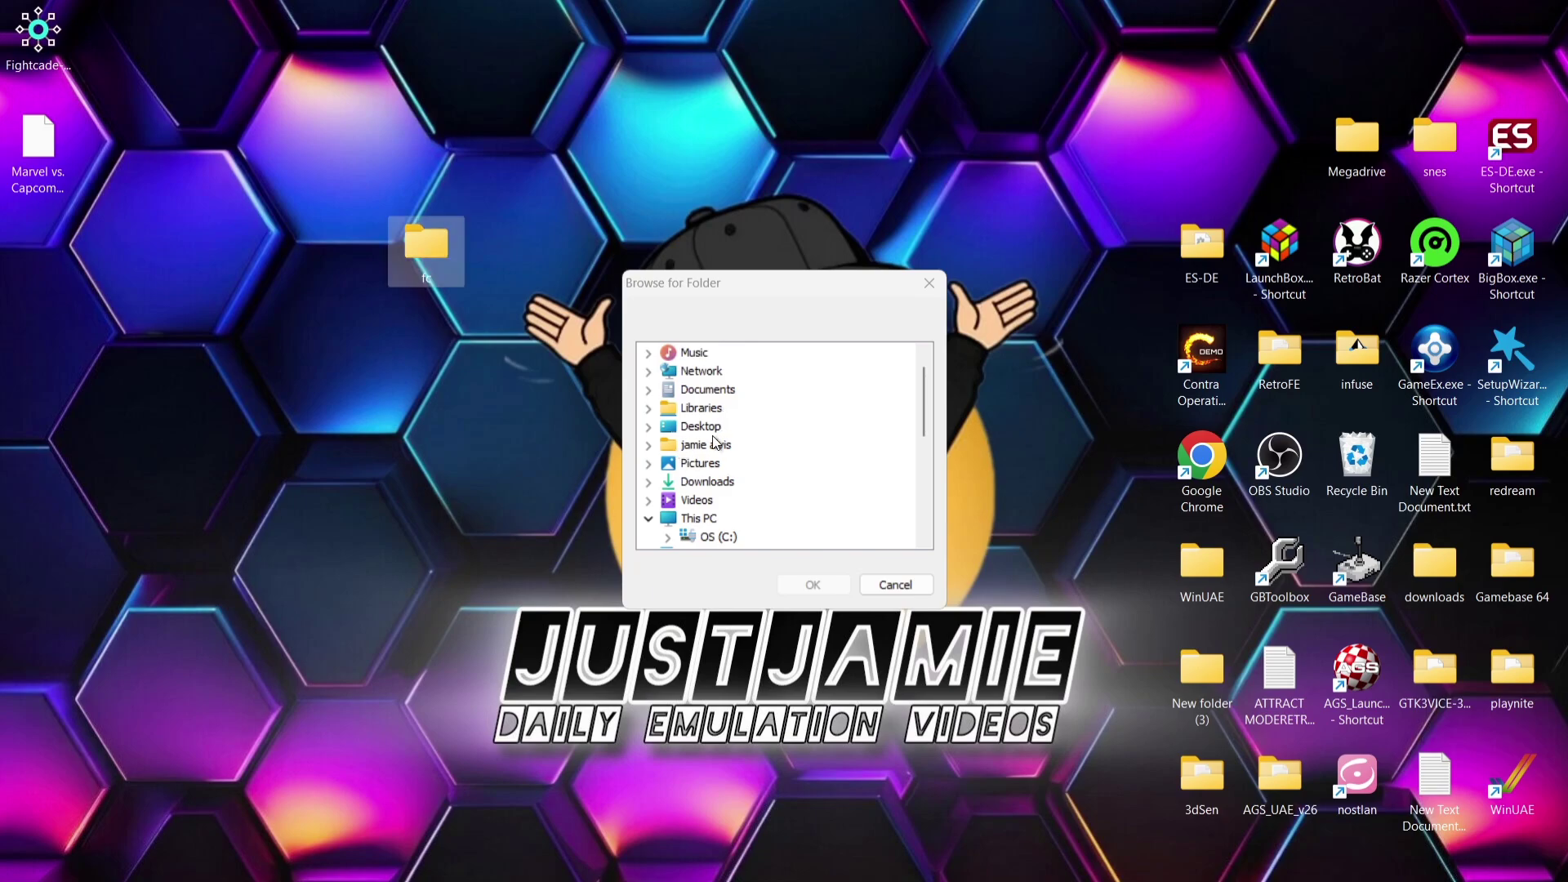
# Step: Install Fightcade into the fc folder on the desktop and check the files extracted there
pyautogui.click(713, 432)
pyautogui.click(649, 426)
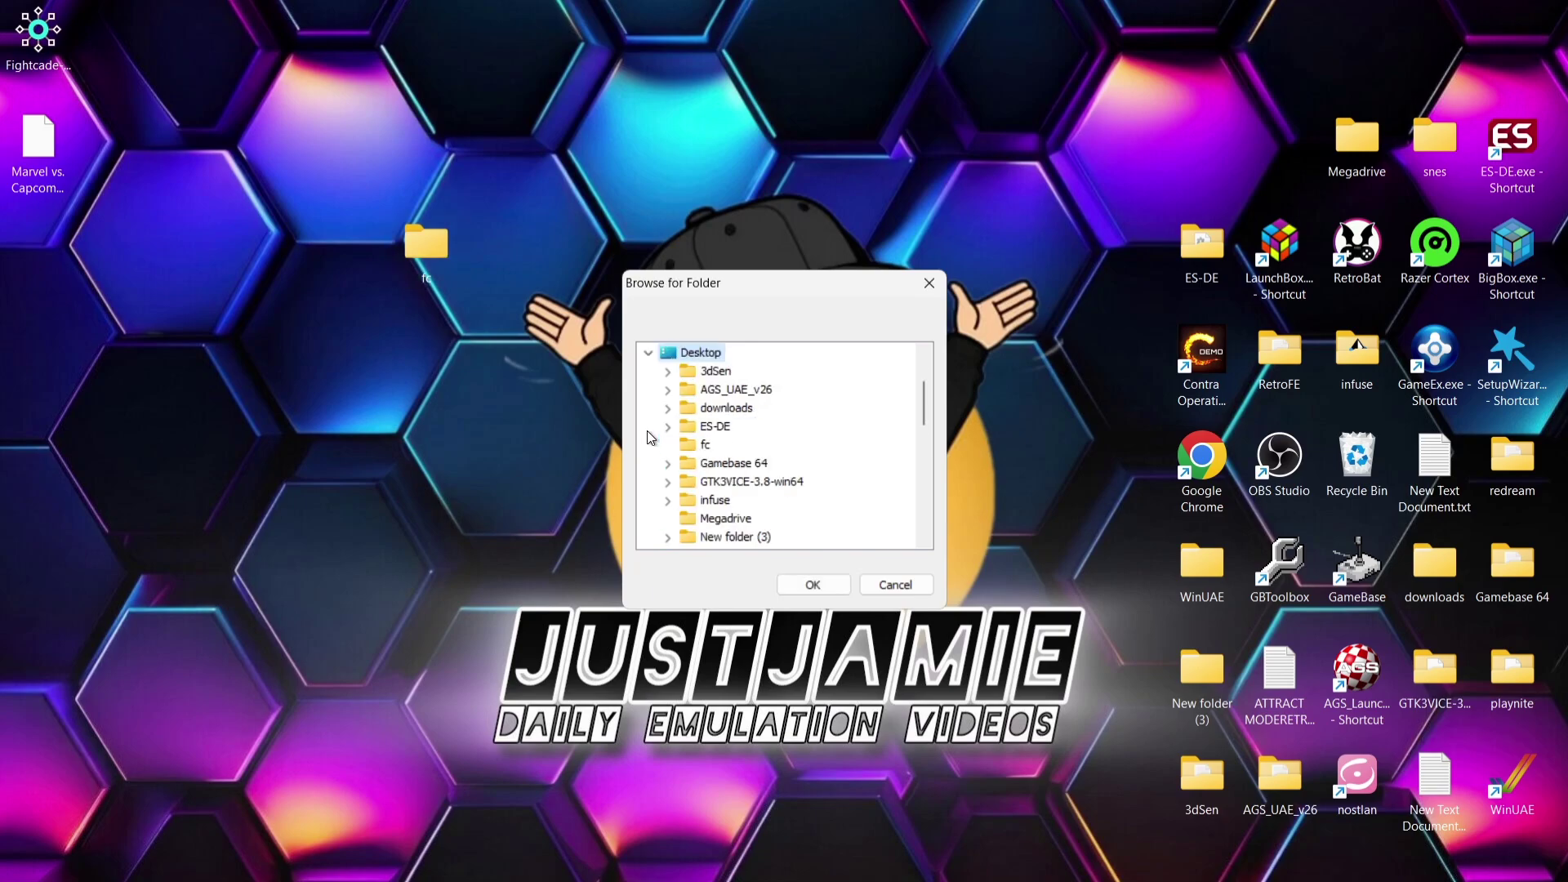
pyautogui.click(707, 445)
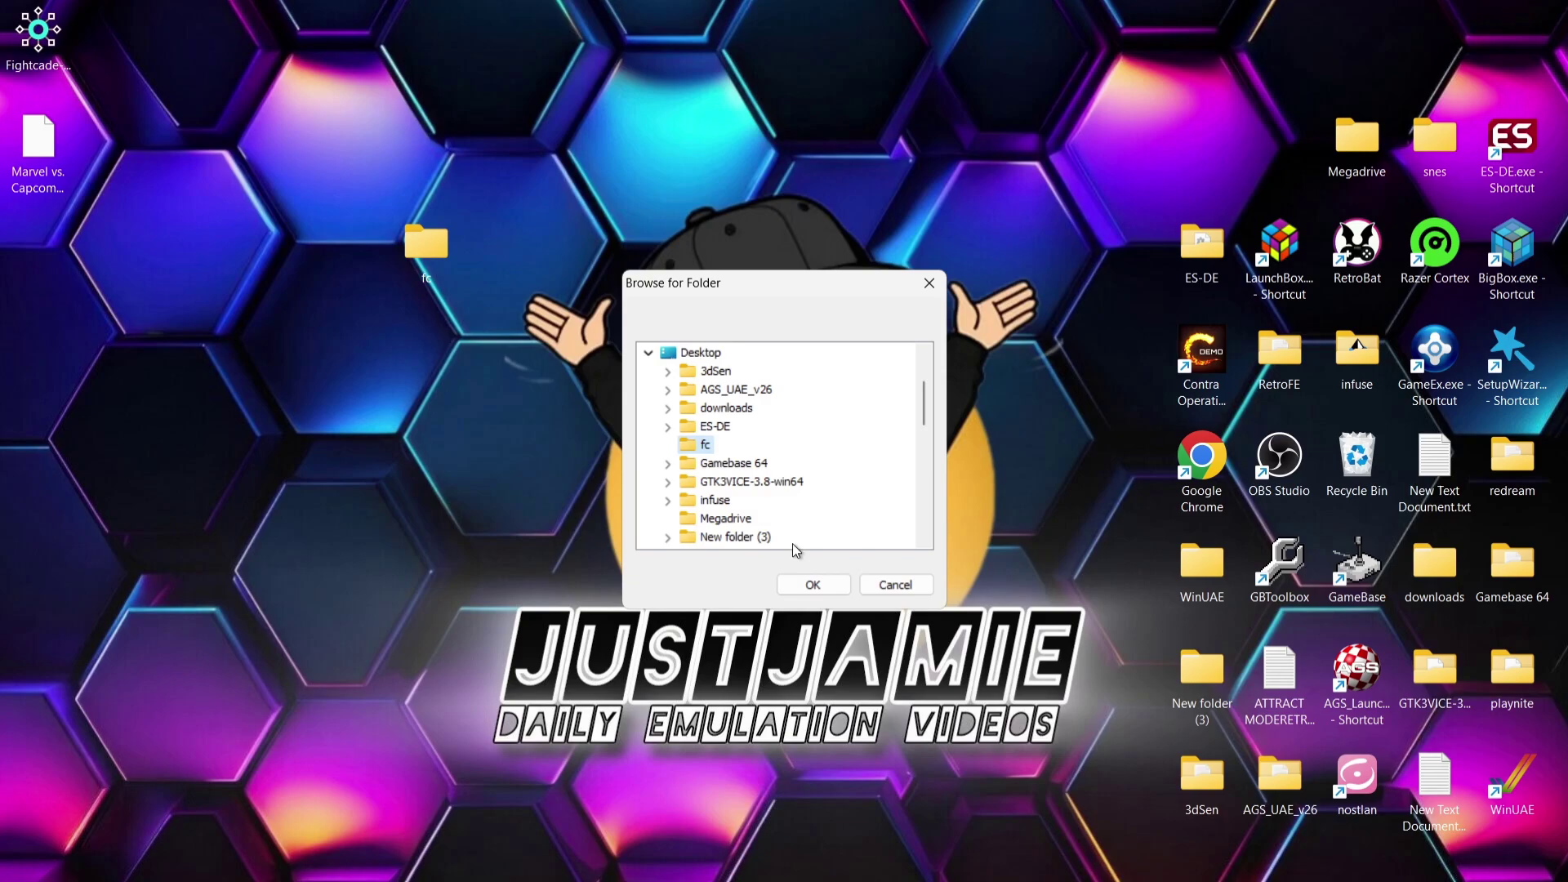
pyautogui.click(809, 584)
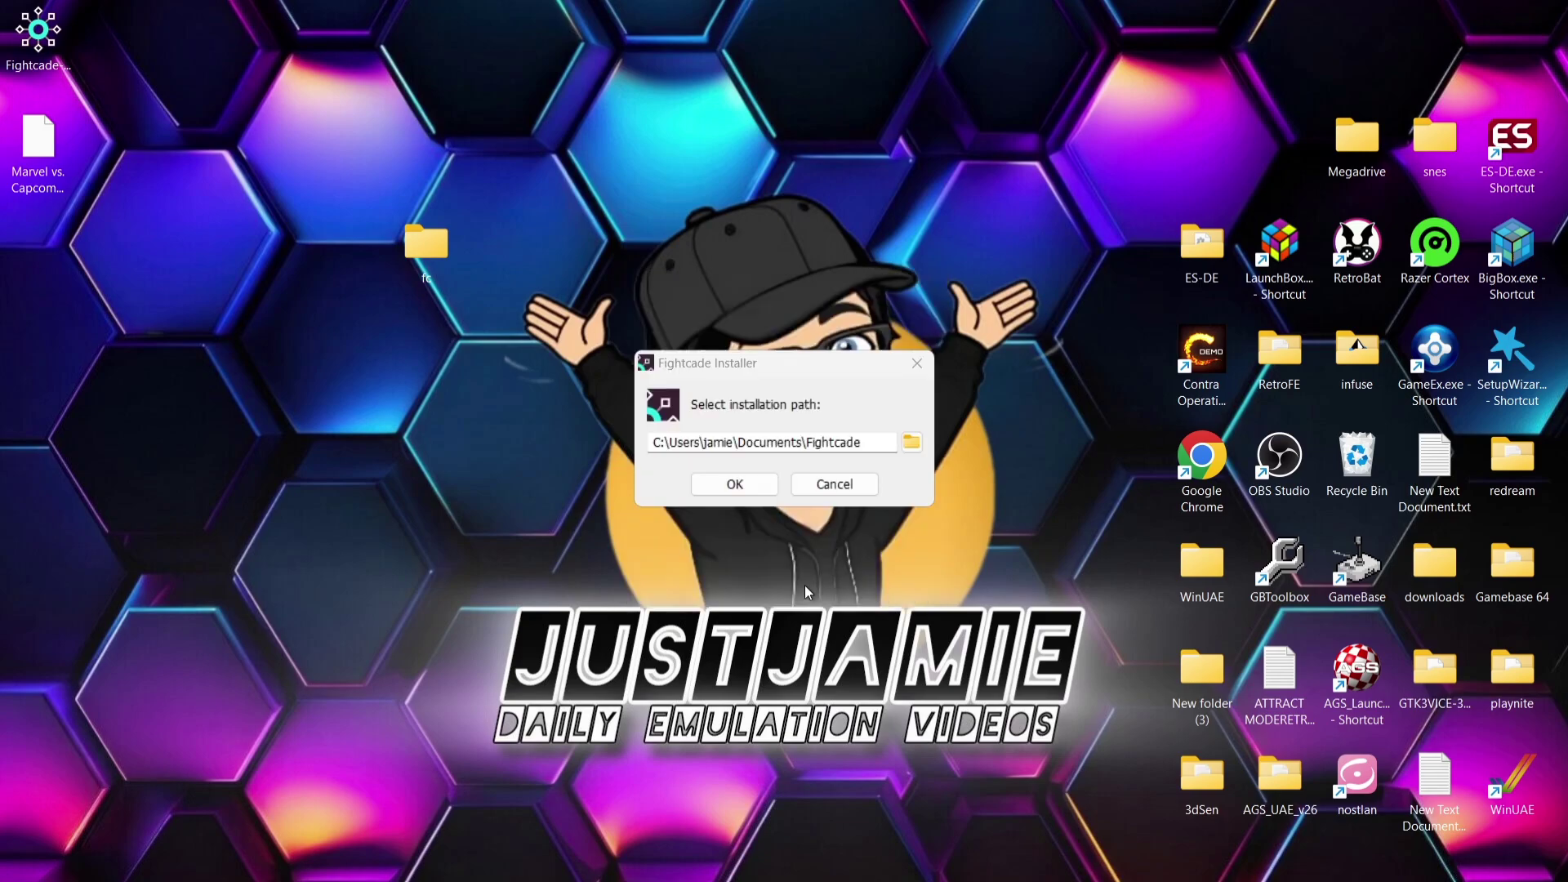
pyautogui.click(759, 485)
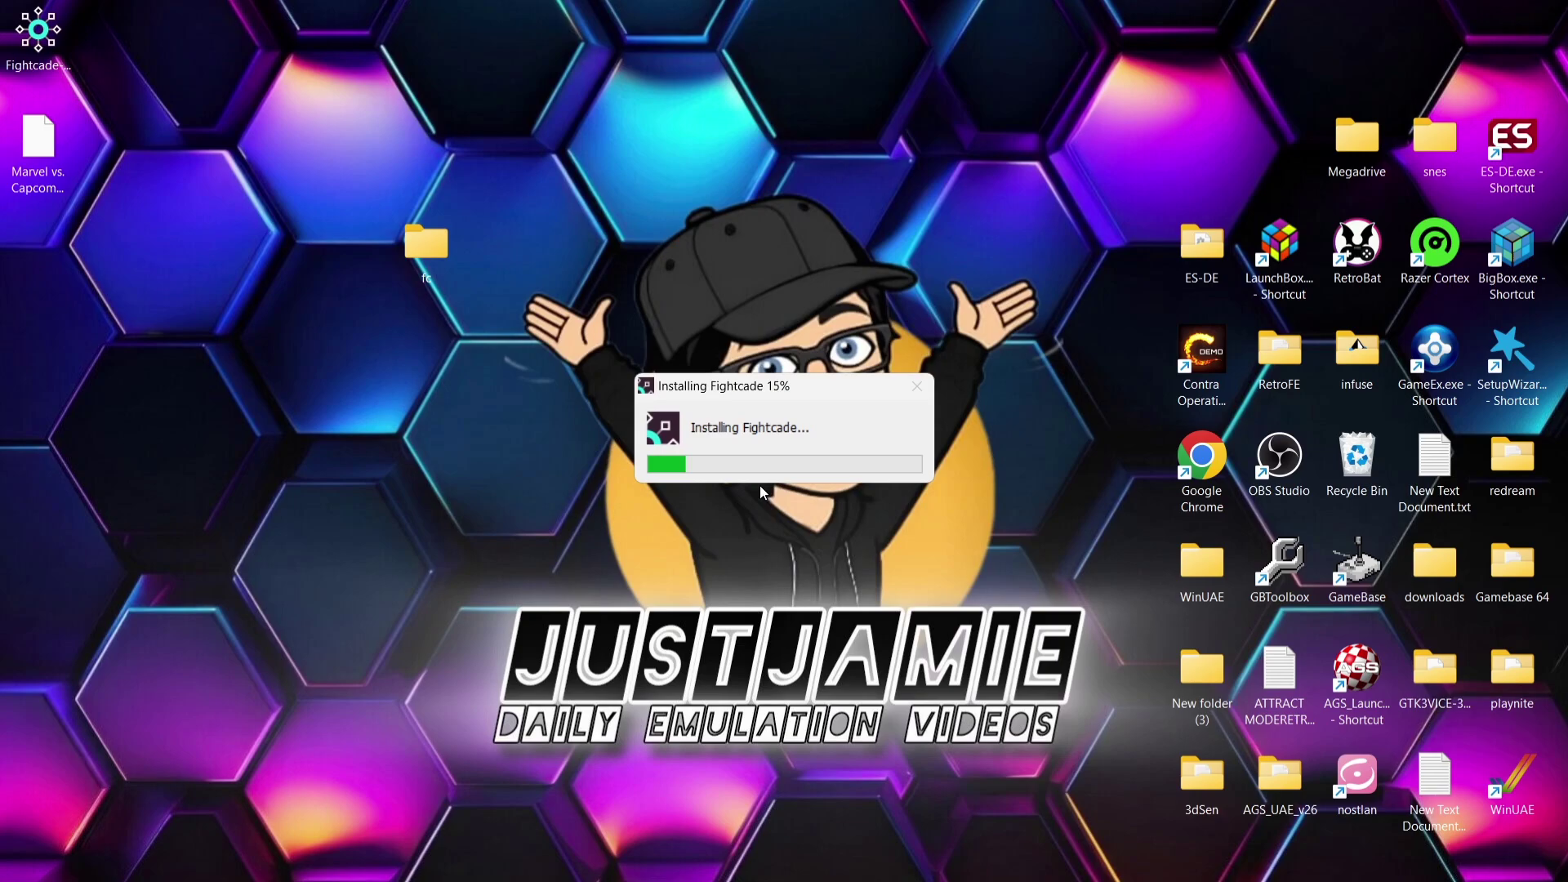
pyautogui.doubleClick(433, 238)
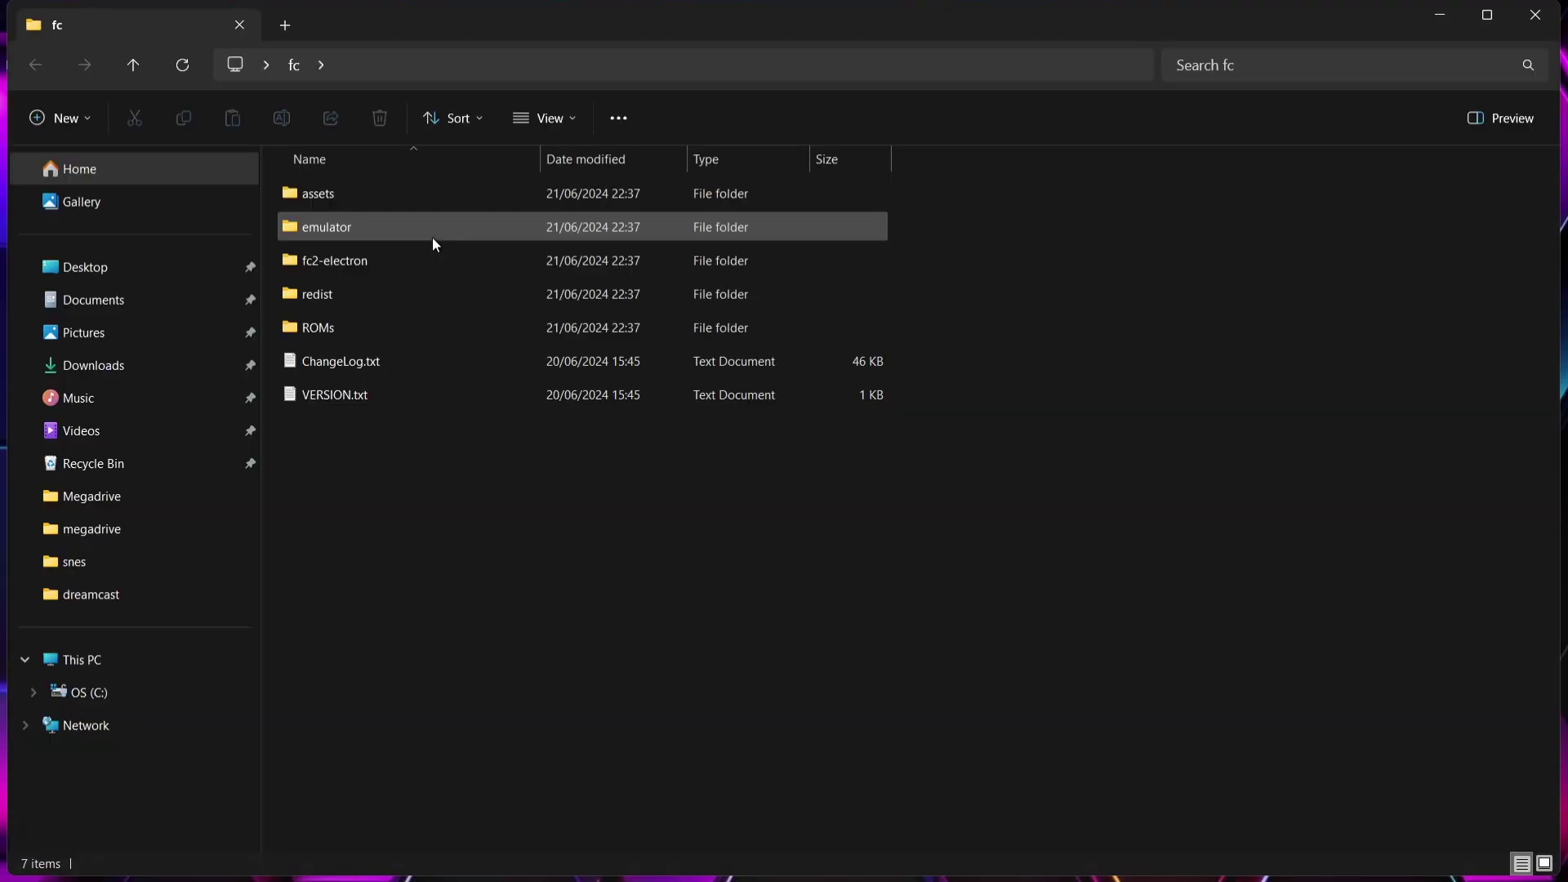
pyautogui.click(1535, 15)
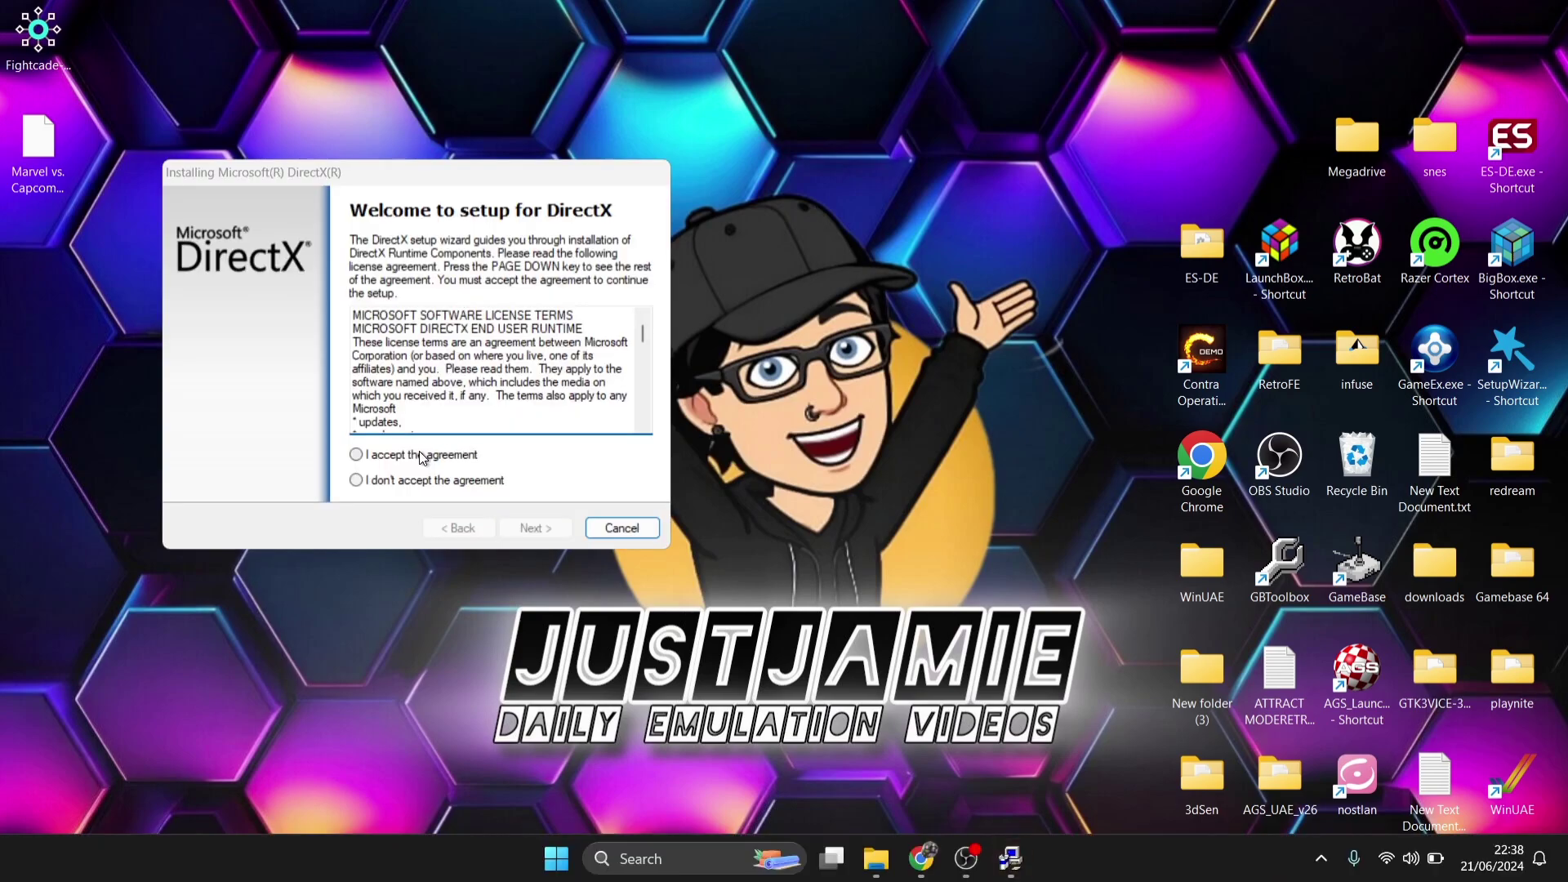
# Step: Accept the DirectX licence agreement and start installing the DirectX runtime components
pyautogui.click(417, 454)
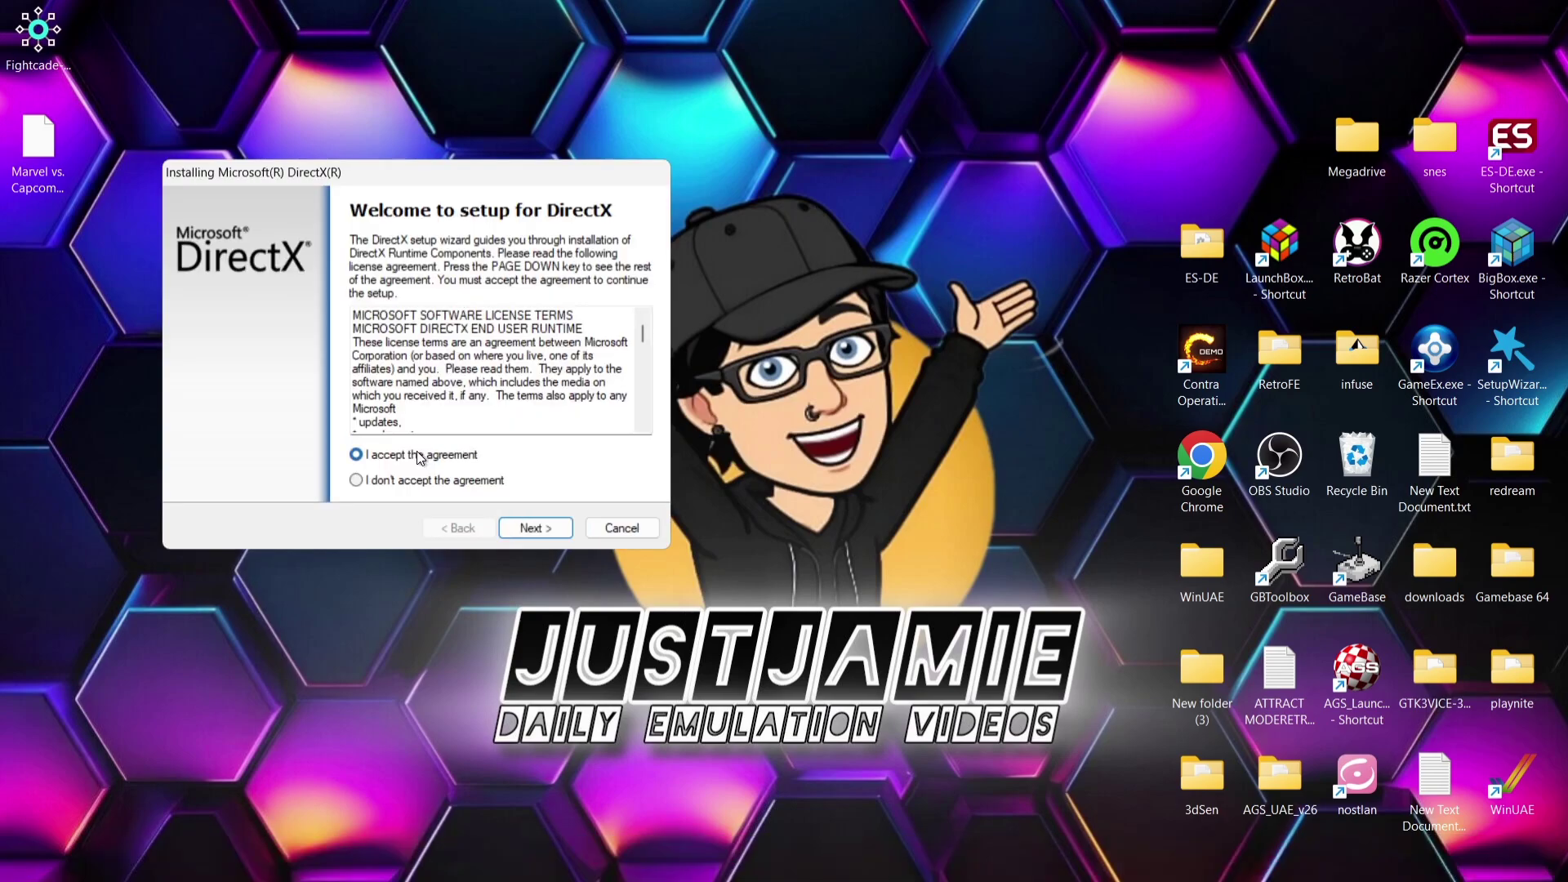
pyautogui.click(541, 528)
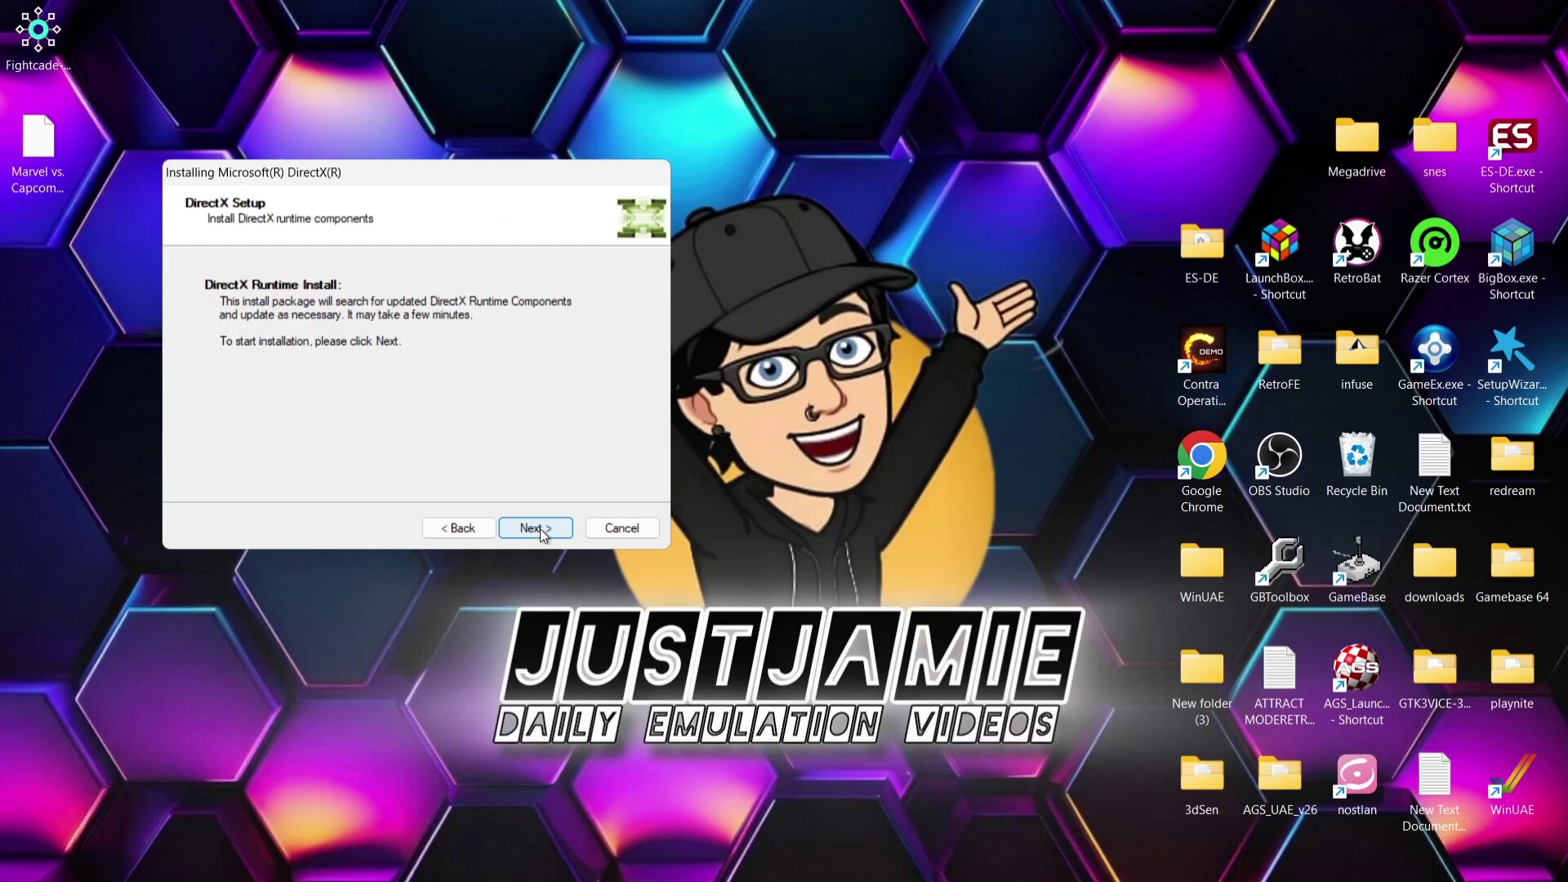
pyautogui.click(540, 528)
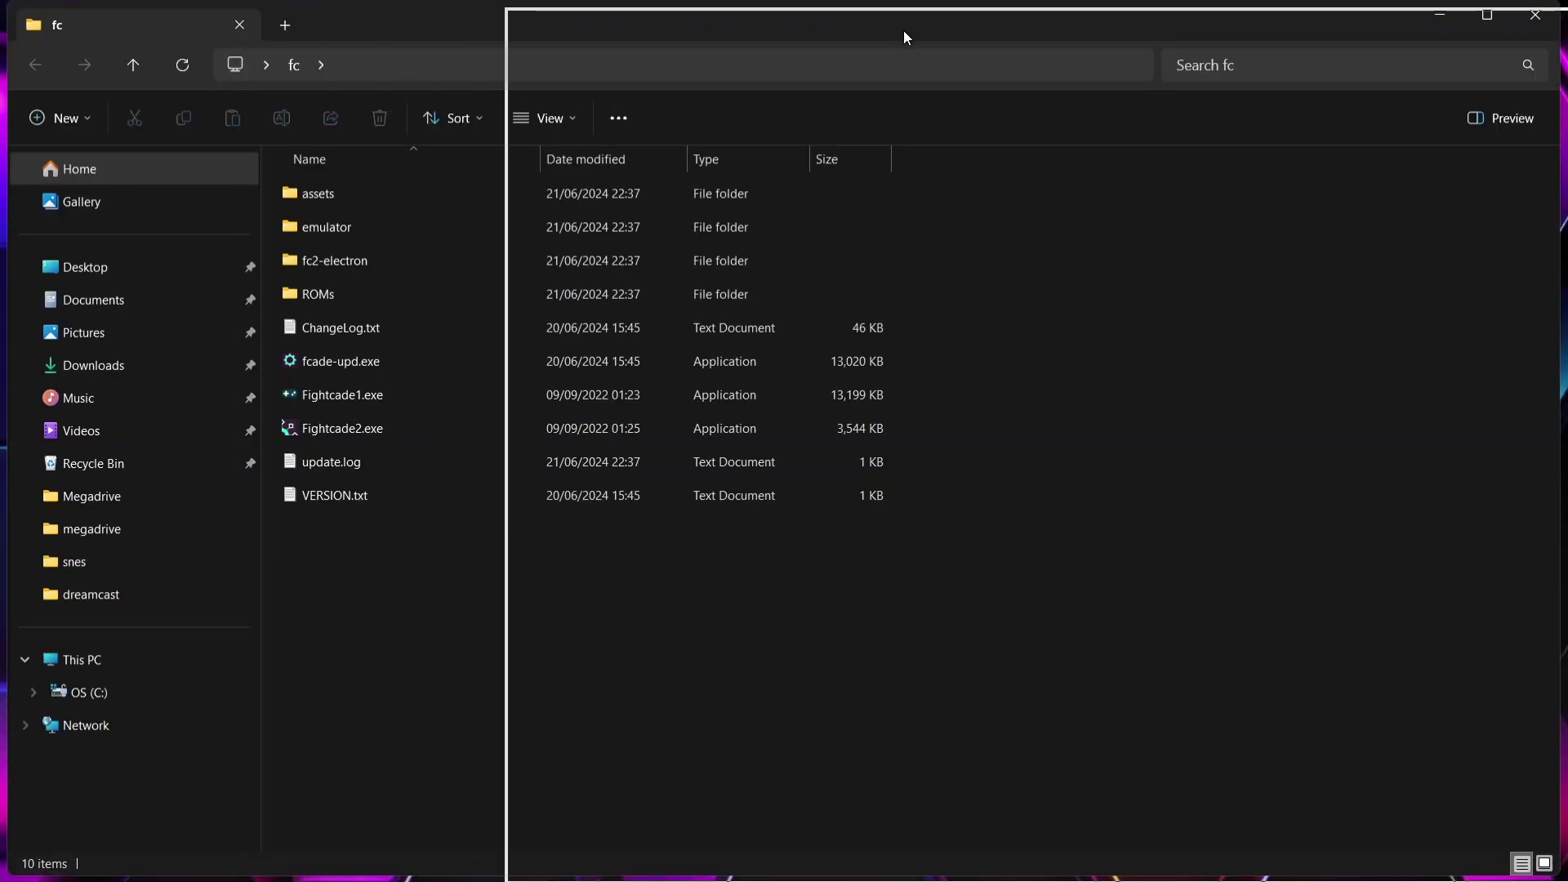
# Step: Move Marvel vs. Capcom 2.chd from the desktop into the Flycast ROMs folder, reached through the ROMs folder in fc
pyautogui.doubleClick(875, 301)
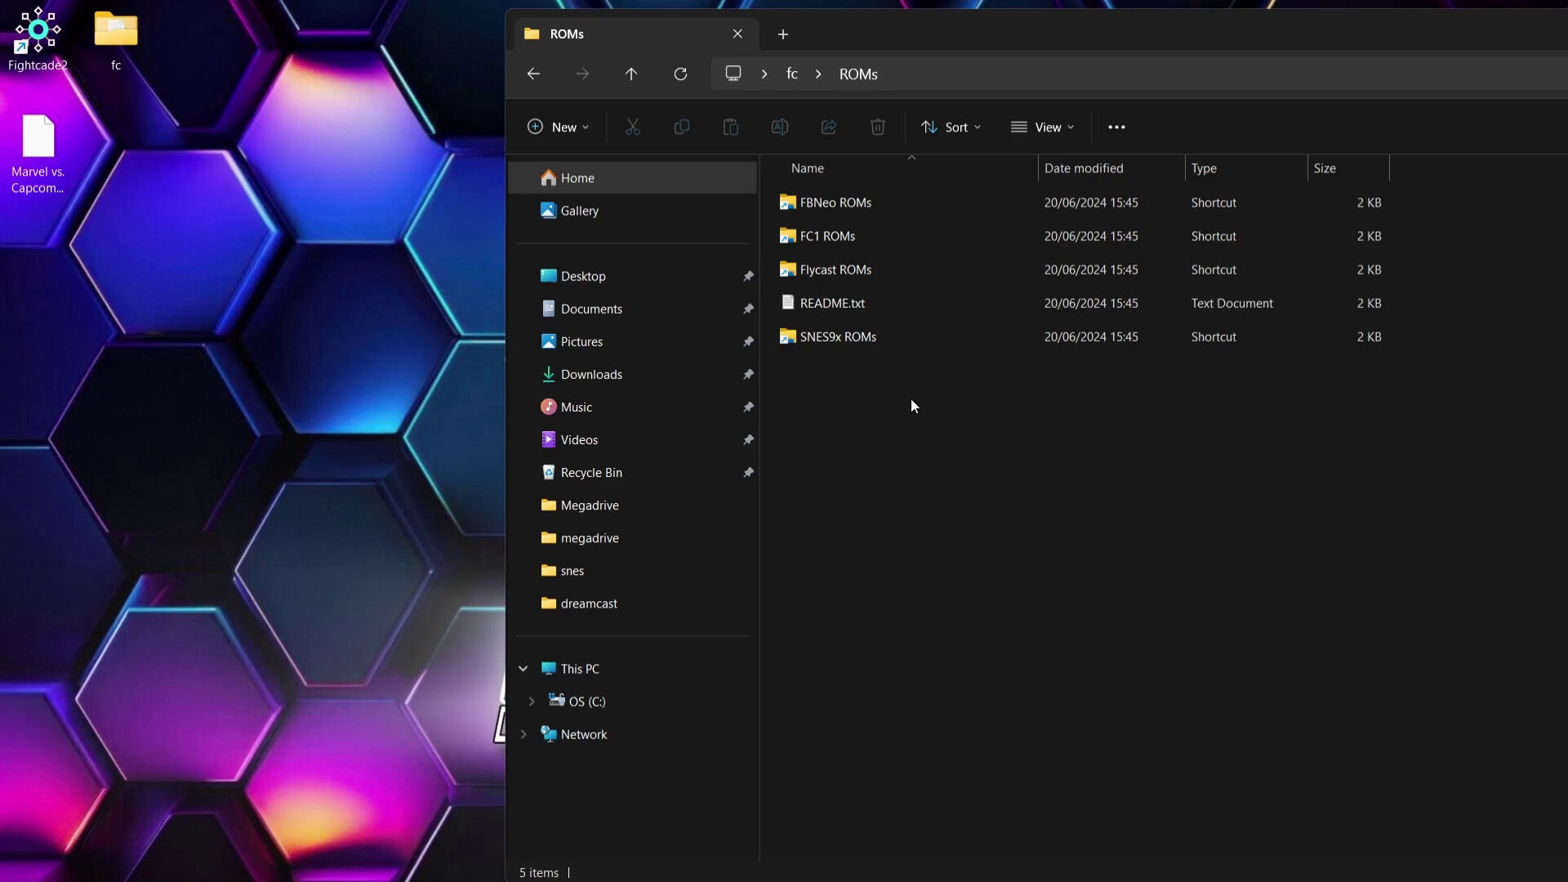
pyautogui.click(57, 145)
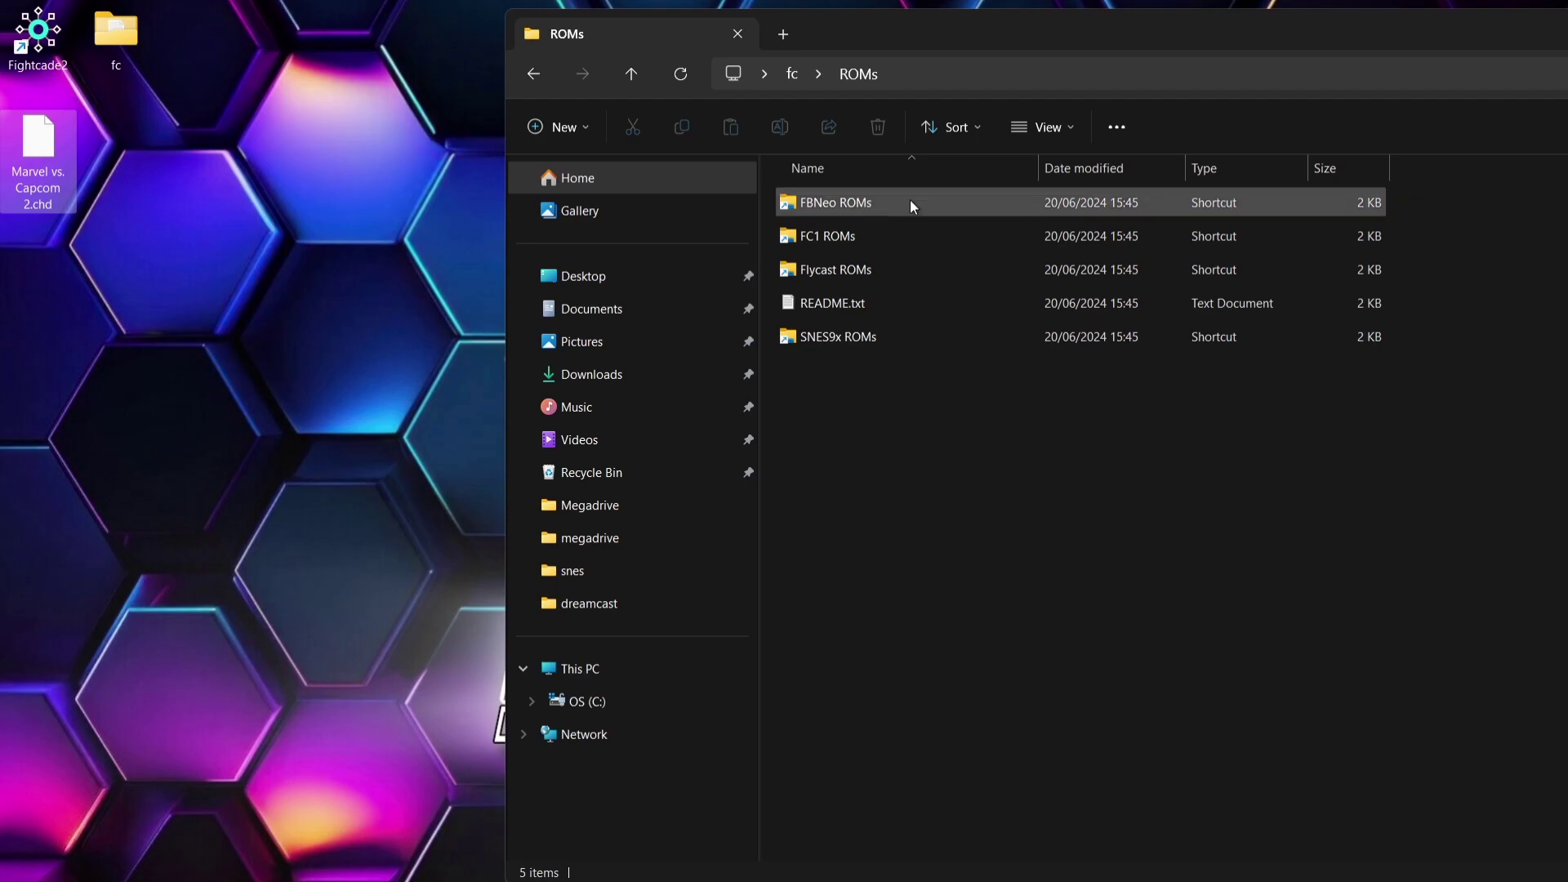
pyautogui.doubleClick(928, 269)
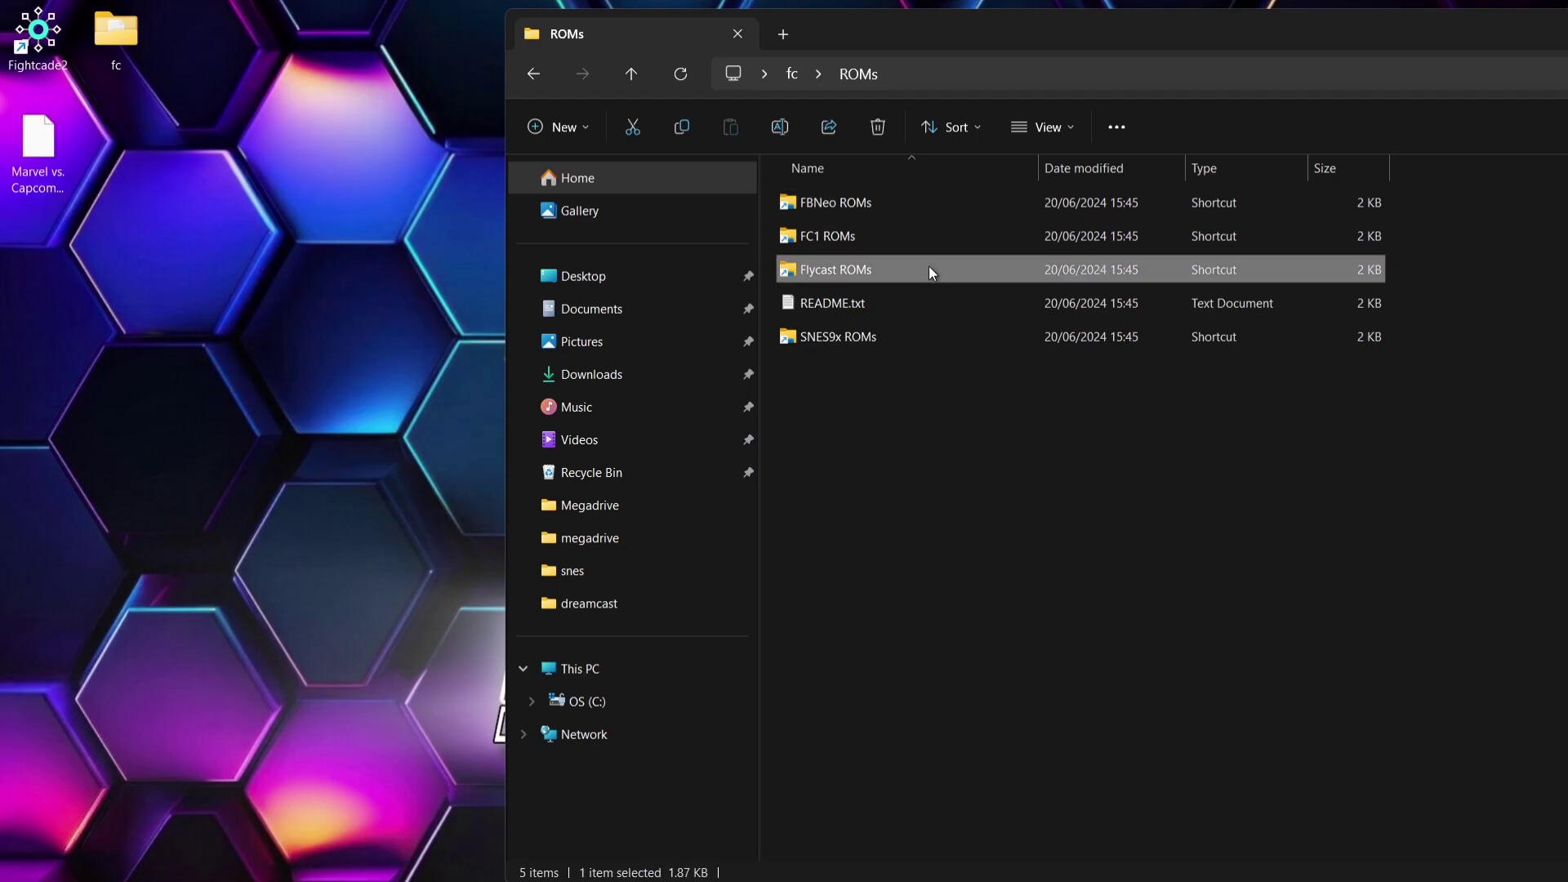
pyautogui.moveTo(438, 27); pyautogui.dragTo(794, 62)
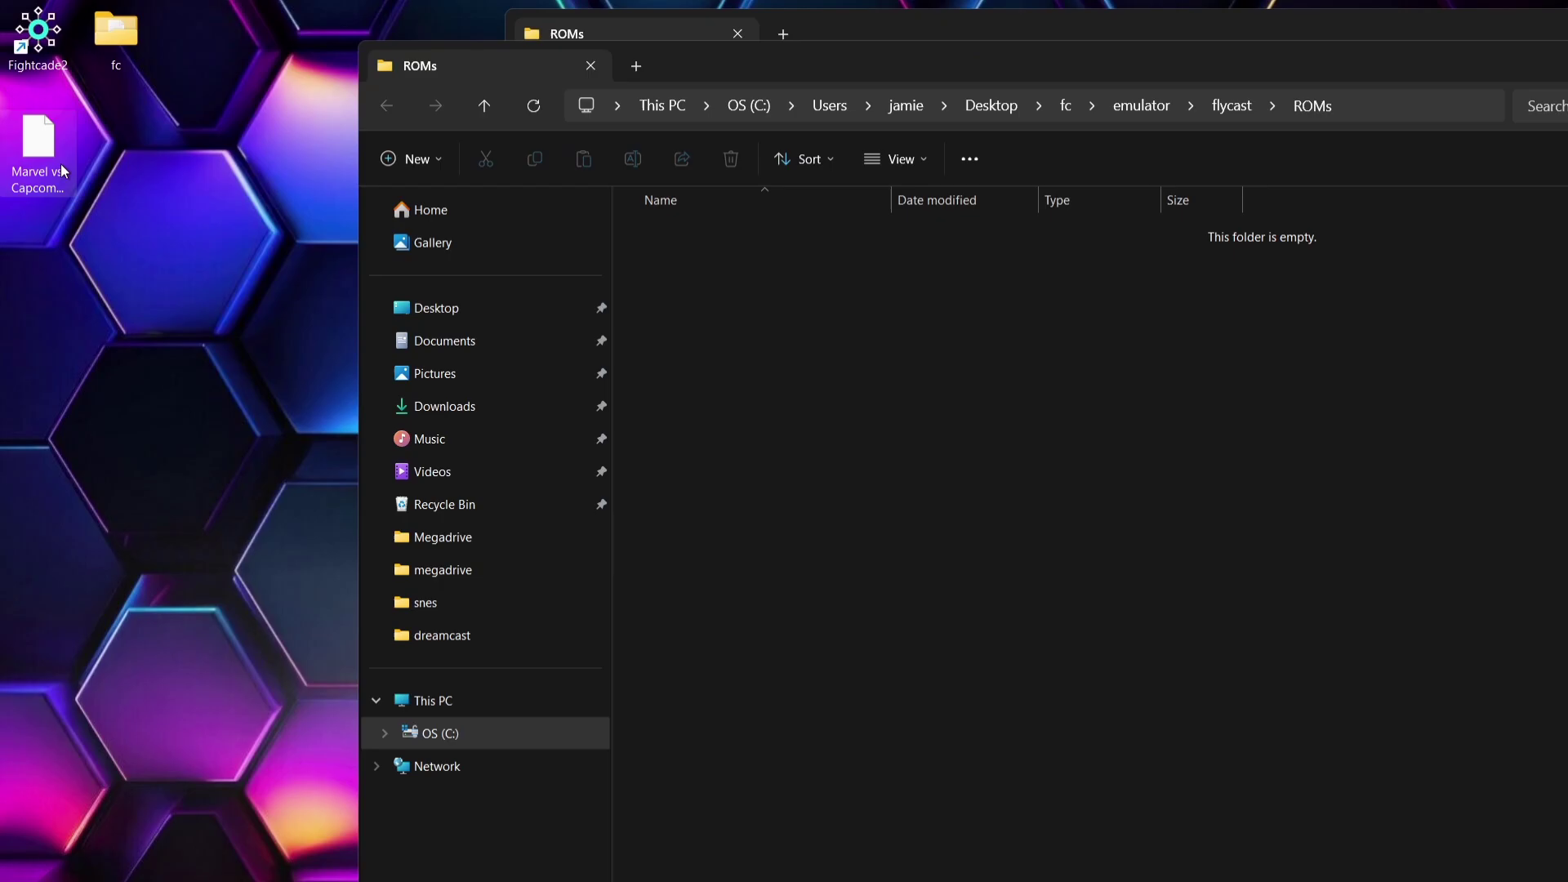
pyautogui.moveTo(32, 149); pyautogui.dragTo(832, 370)
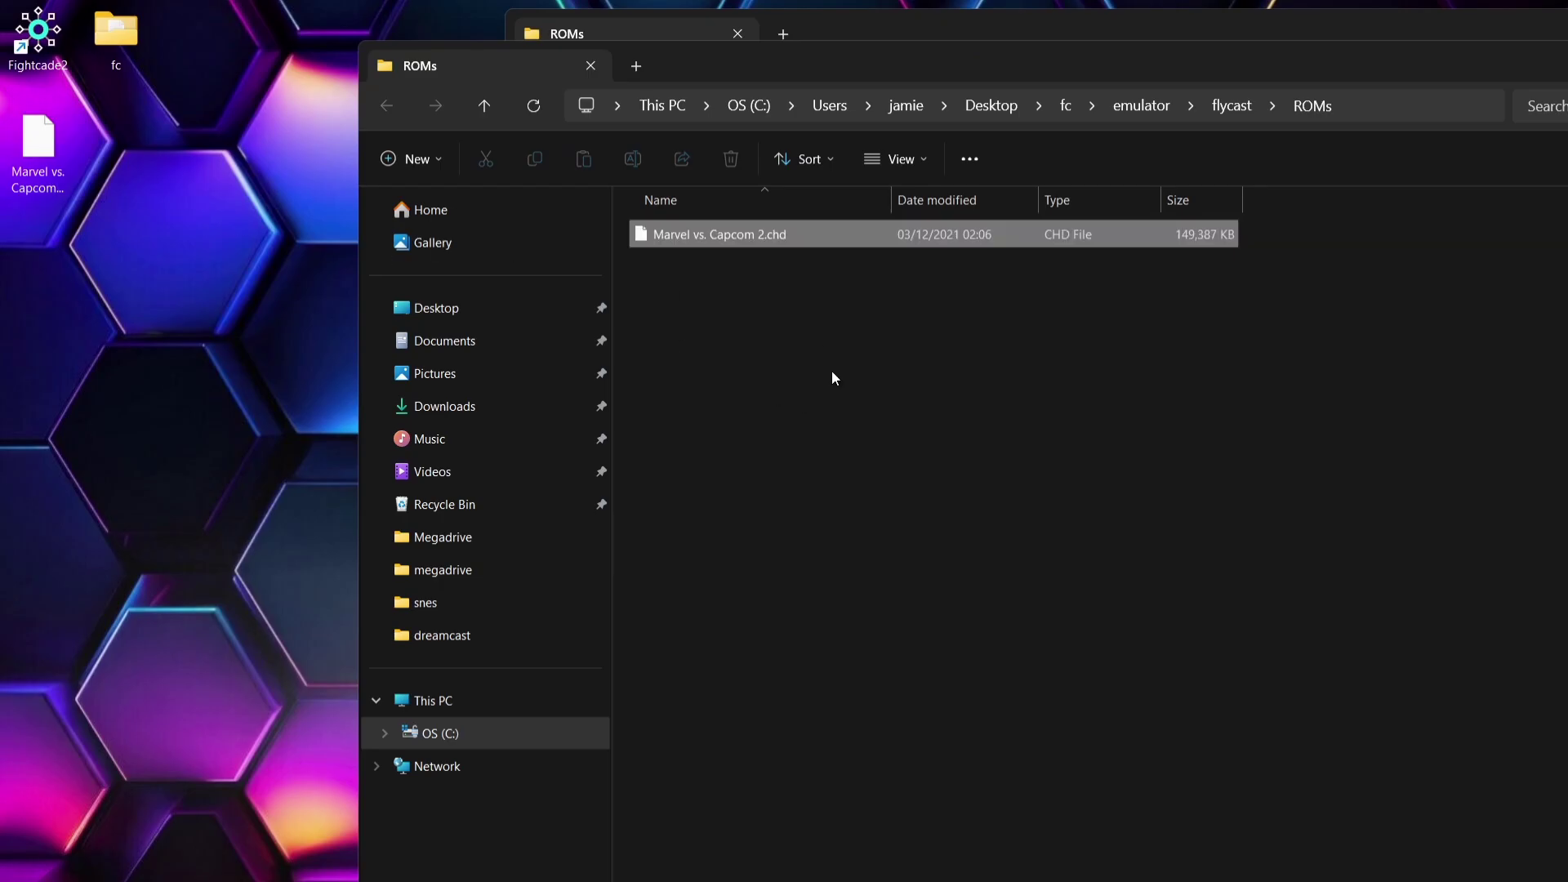
pyautogui.moveTo(837, 41); pyautogui.dragTo(836, 27)
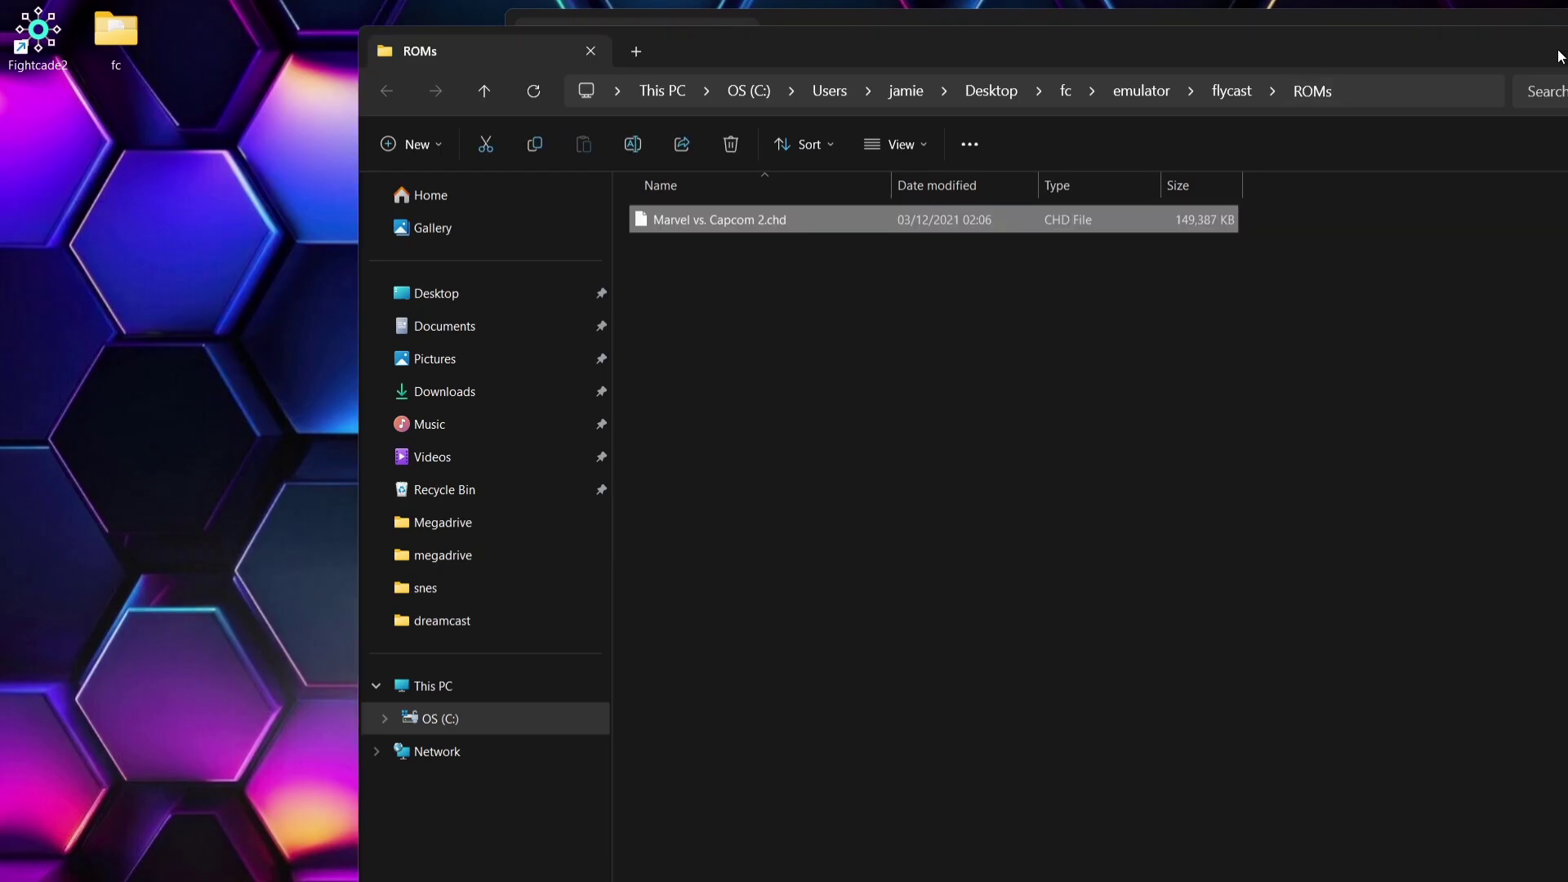
pyautogui.moveTo(1560, 56); pyautogui.dragTo(904, 17)
pyautogui.click(1258, 10)
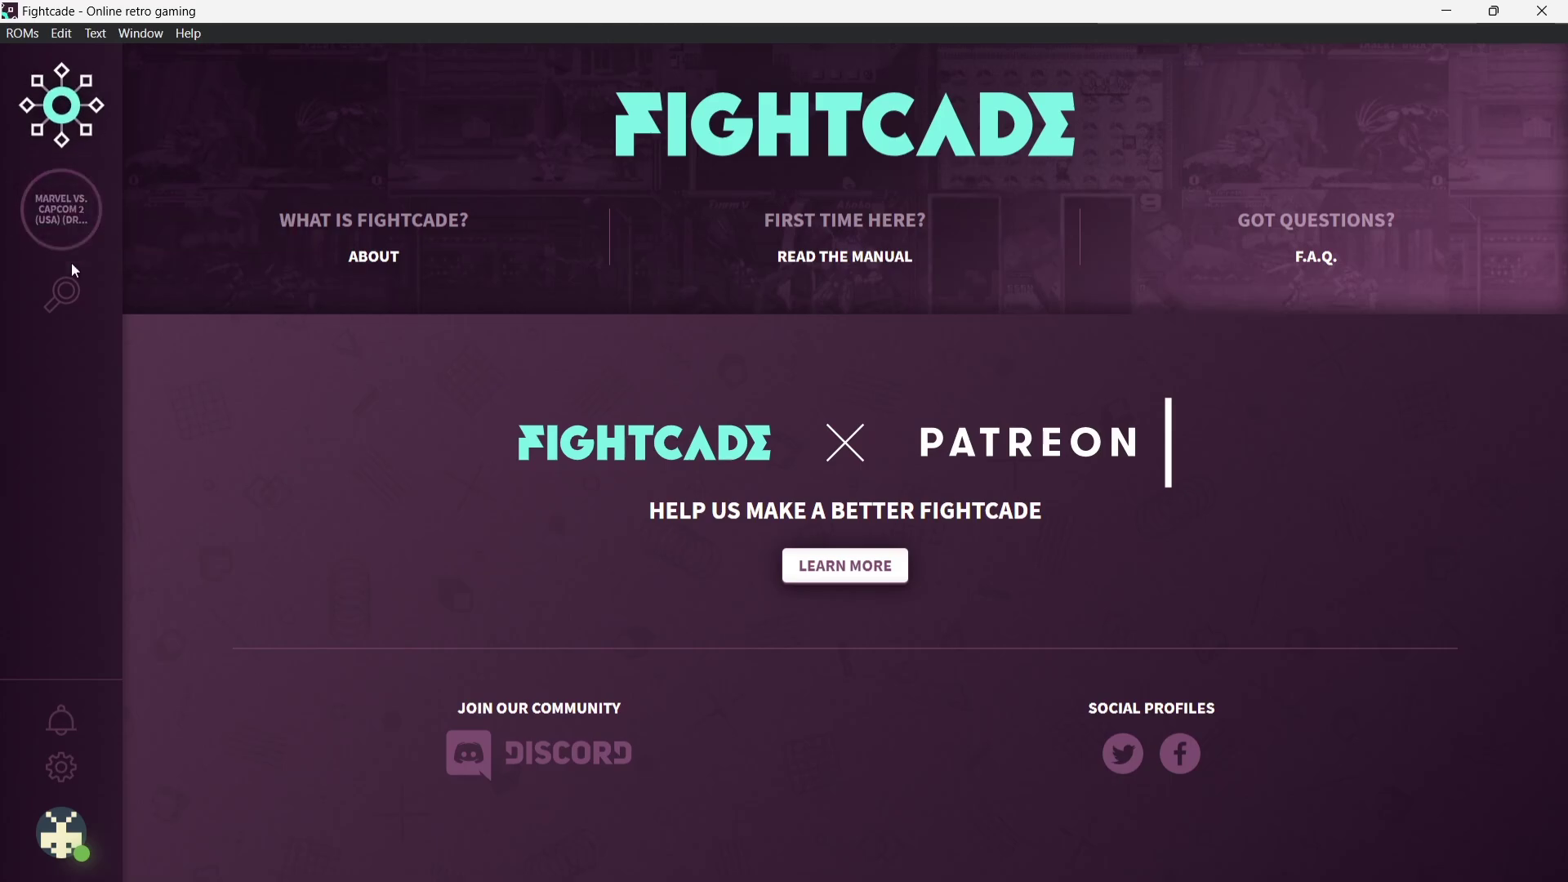
# Step: Open Fightcade's game search page and examine the popular games, player counts and browse categories
pyautogui.click(74, 290)
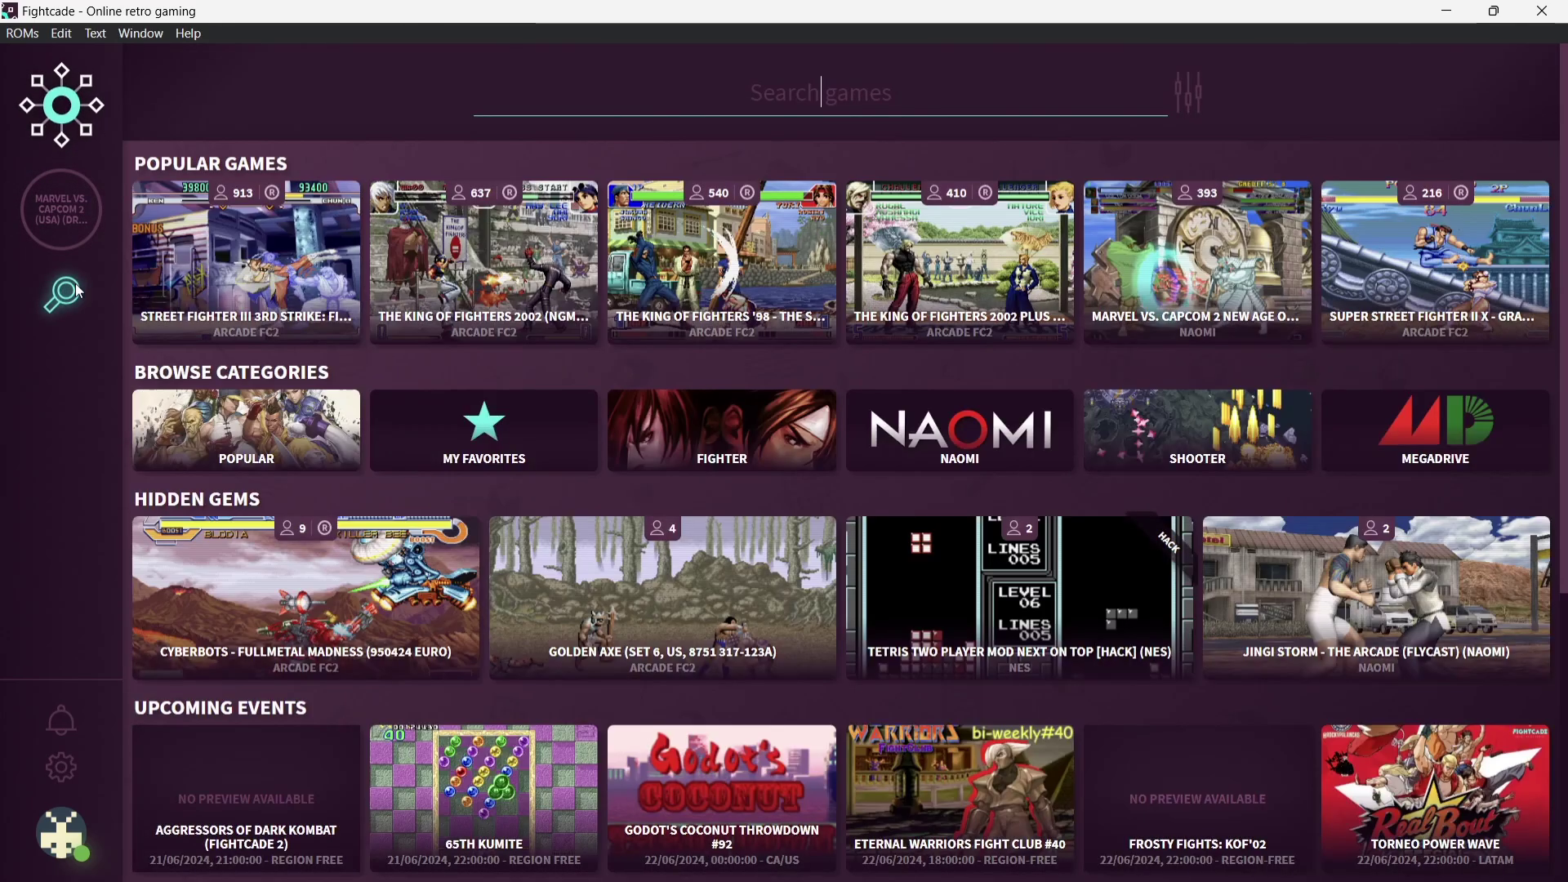
pyautogui.moveTo(1419, 268)
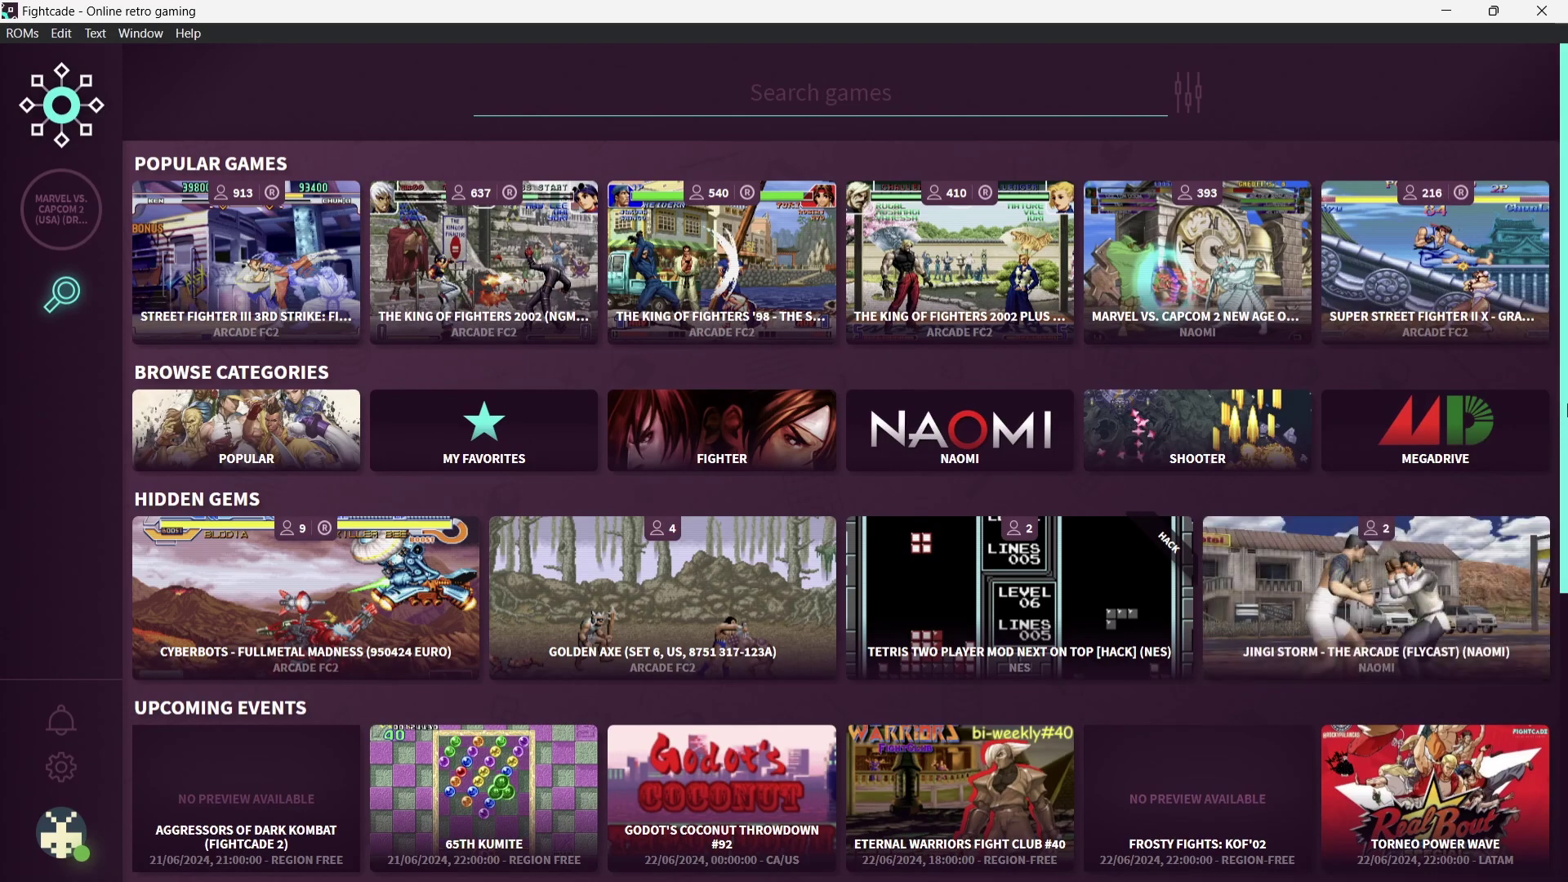
pyautogui.moveTo(272, 204)
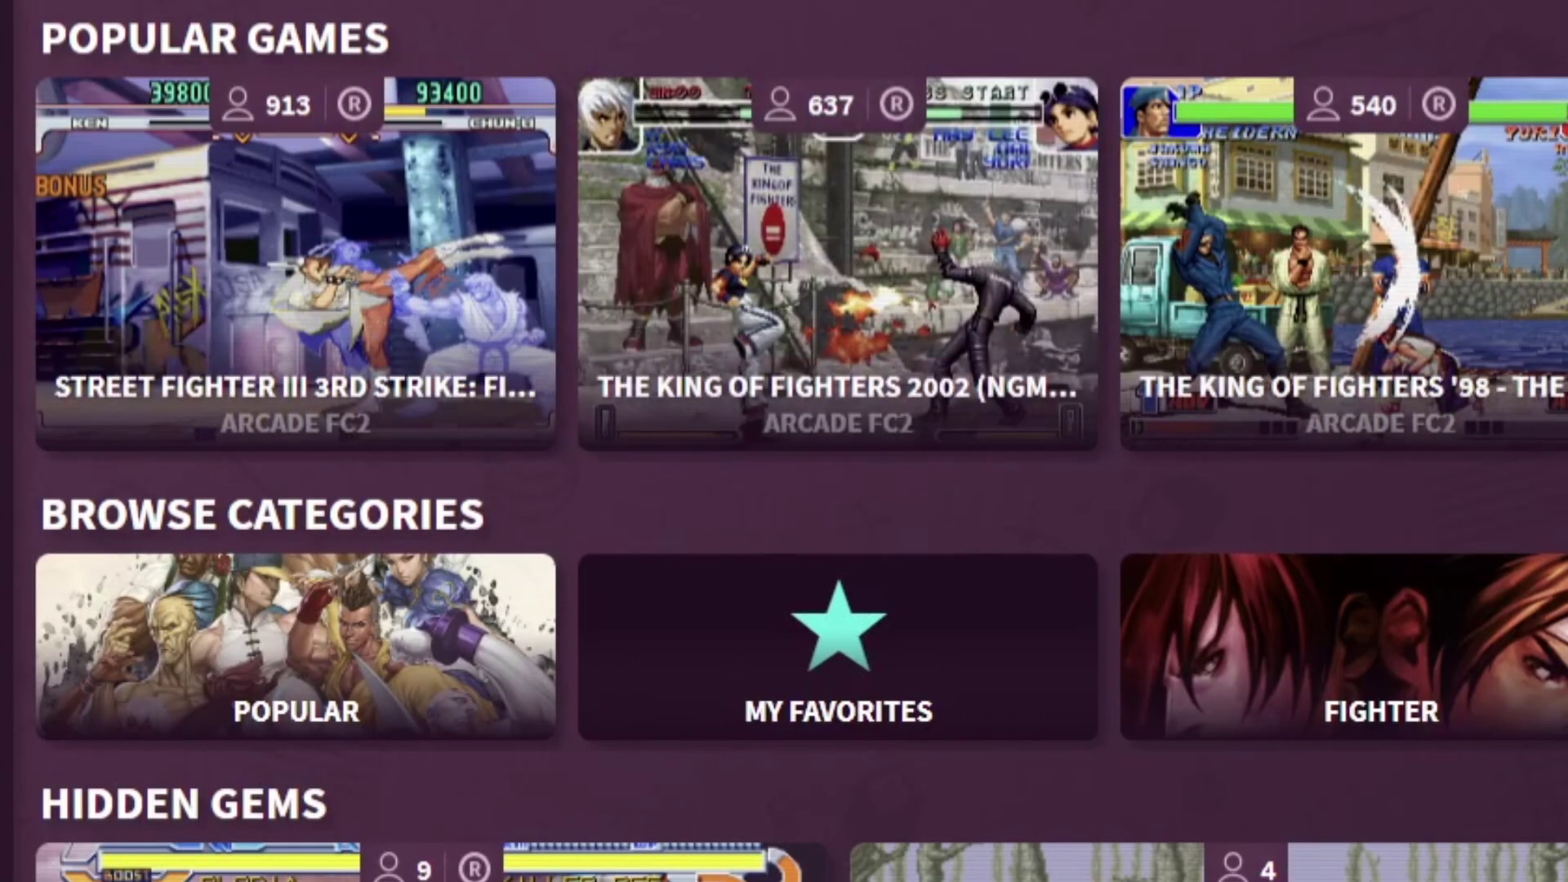
pyautogui.moveTo(417, 219)
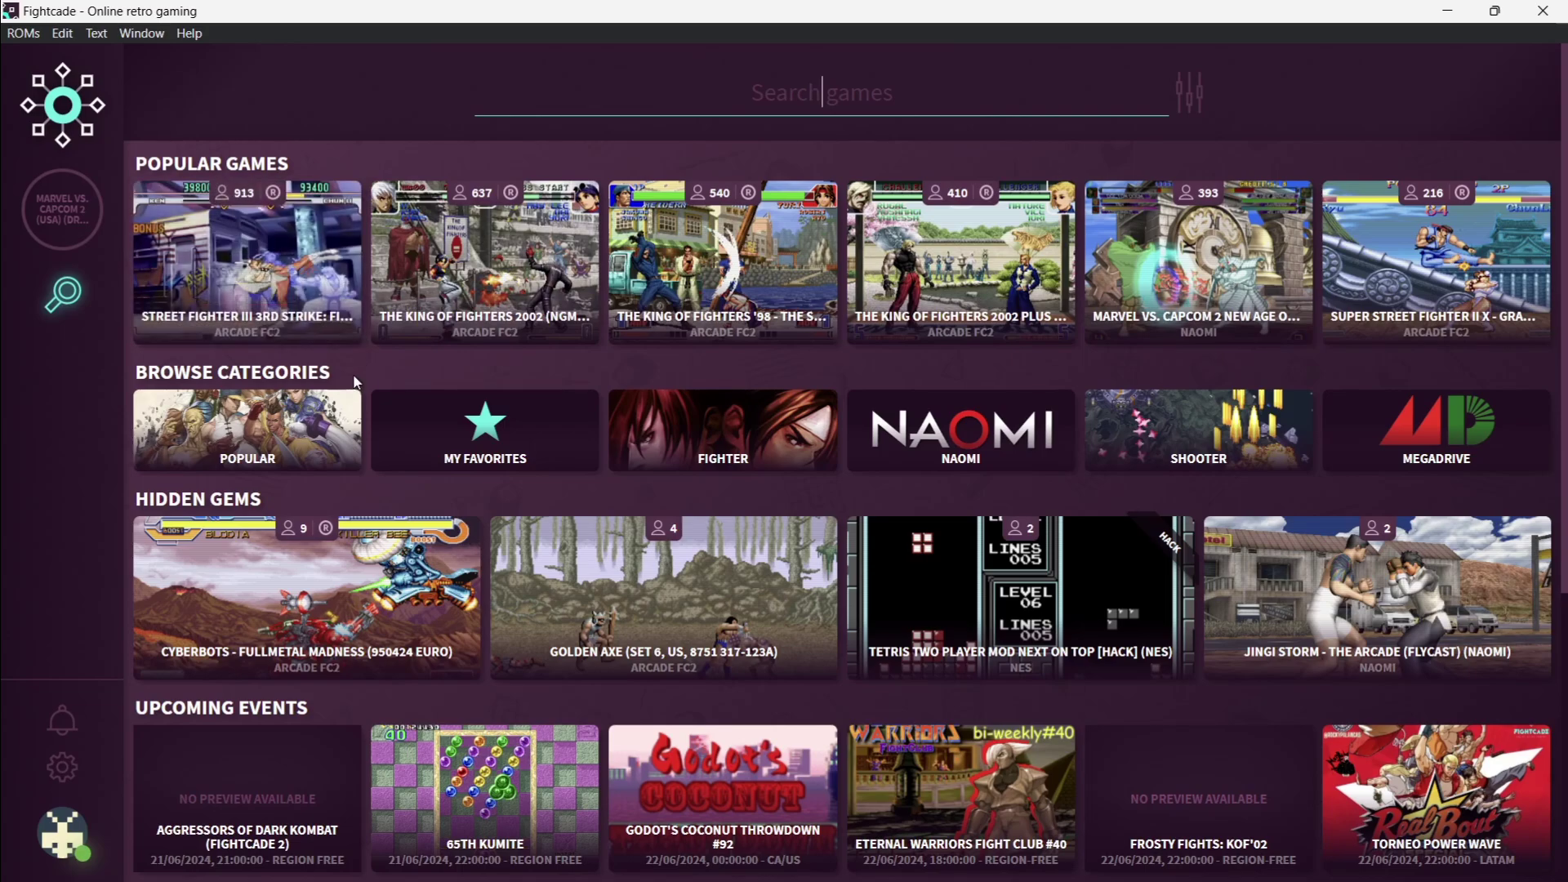
pyautogui.moveTo(292, 325)
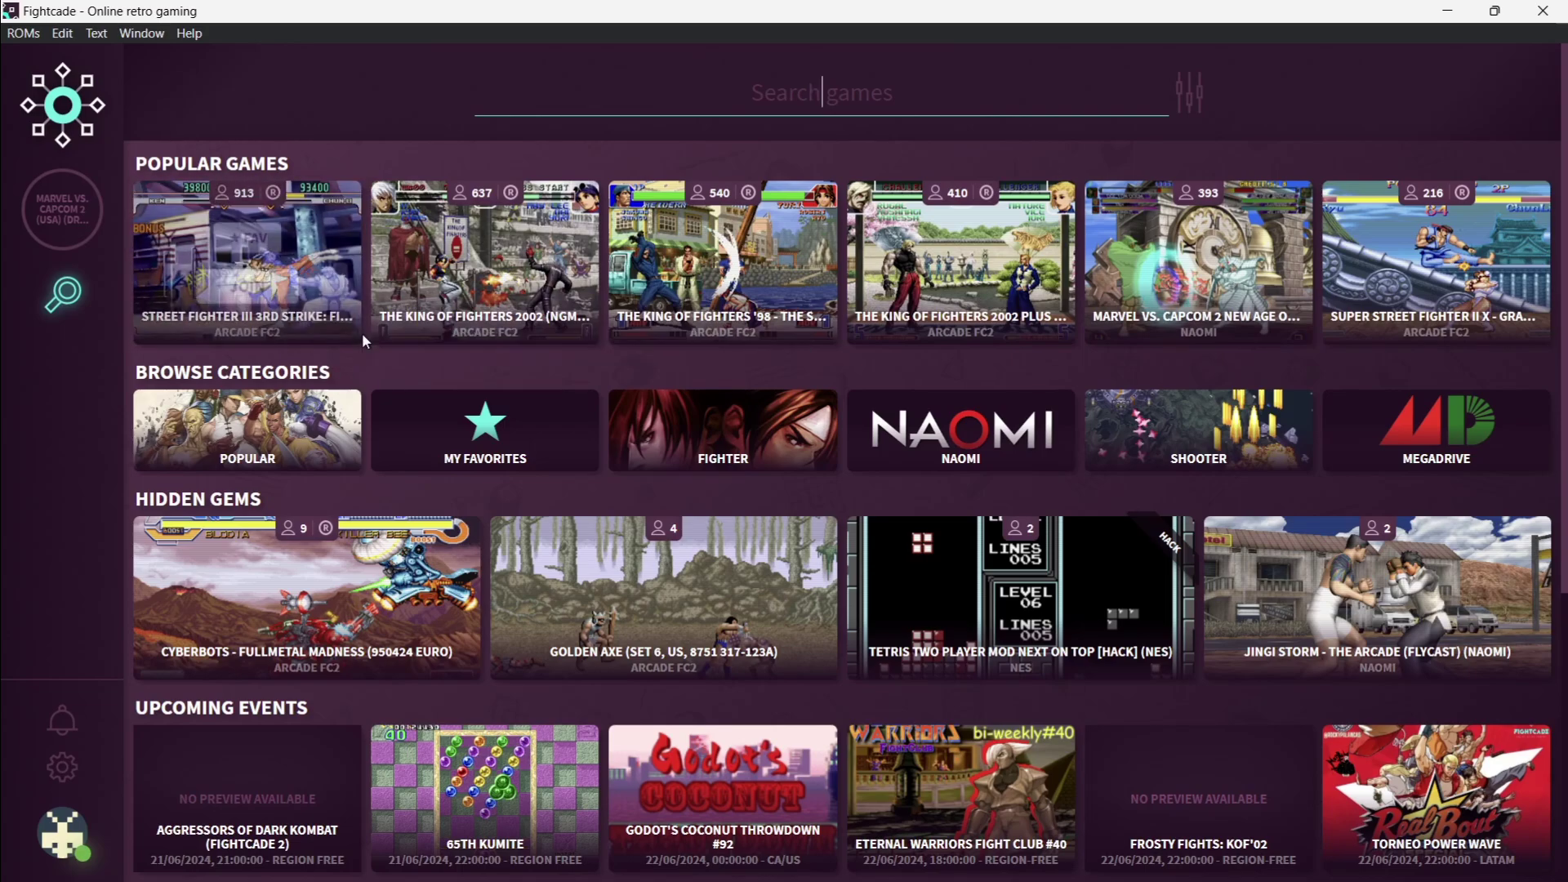
pyautogui.moveTo(333, 448)
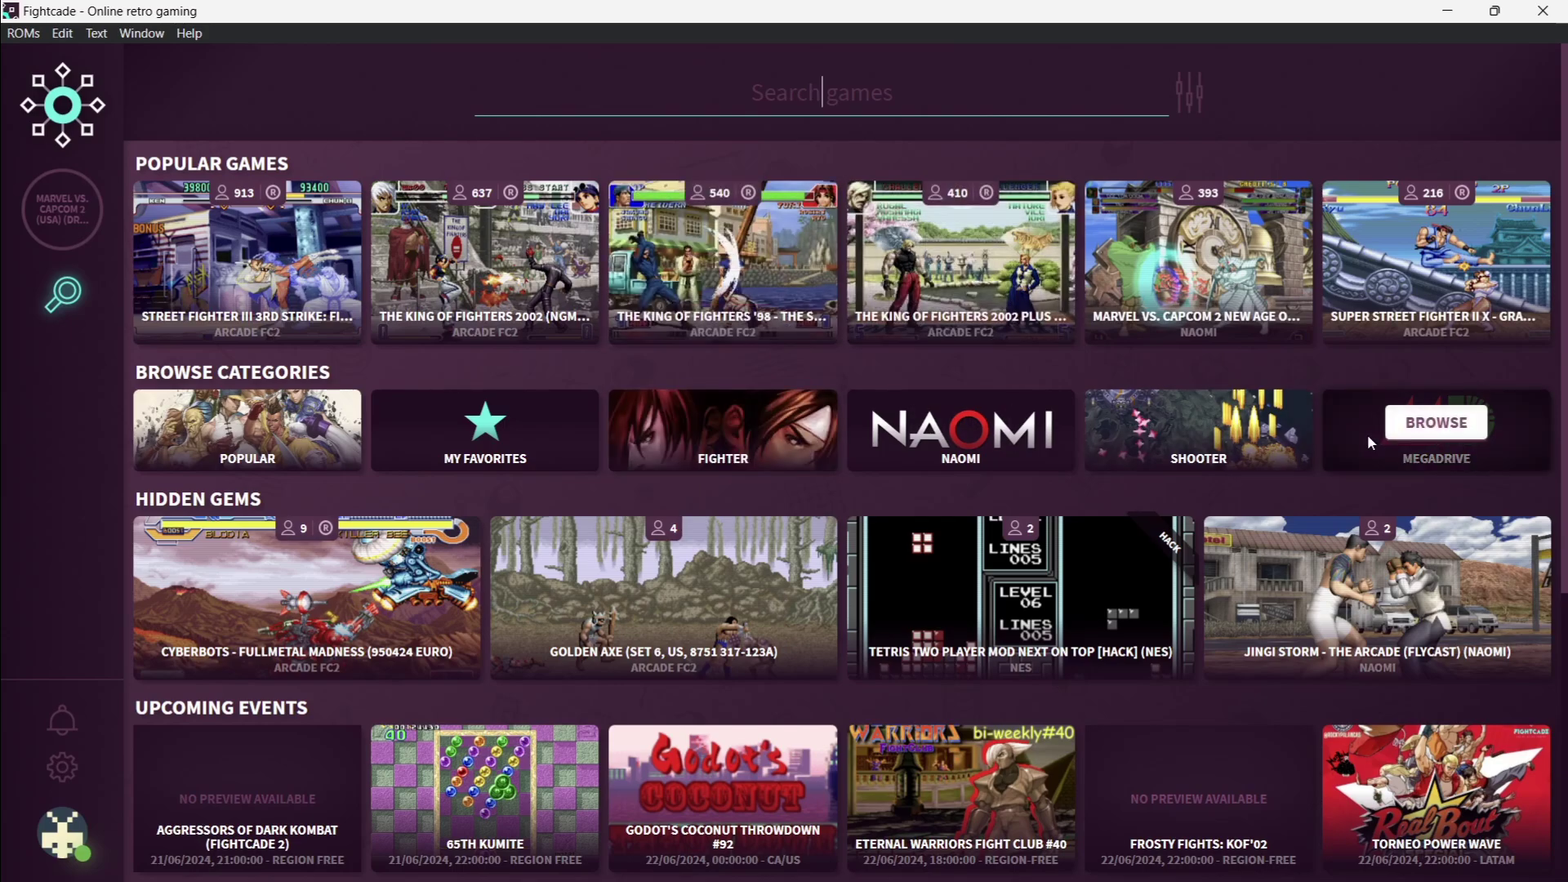
# Step: Review the Smoothing / Input lag choices and the Ranked player option in the Fightcade settings
pyautogui.click(61, 768)
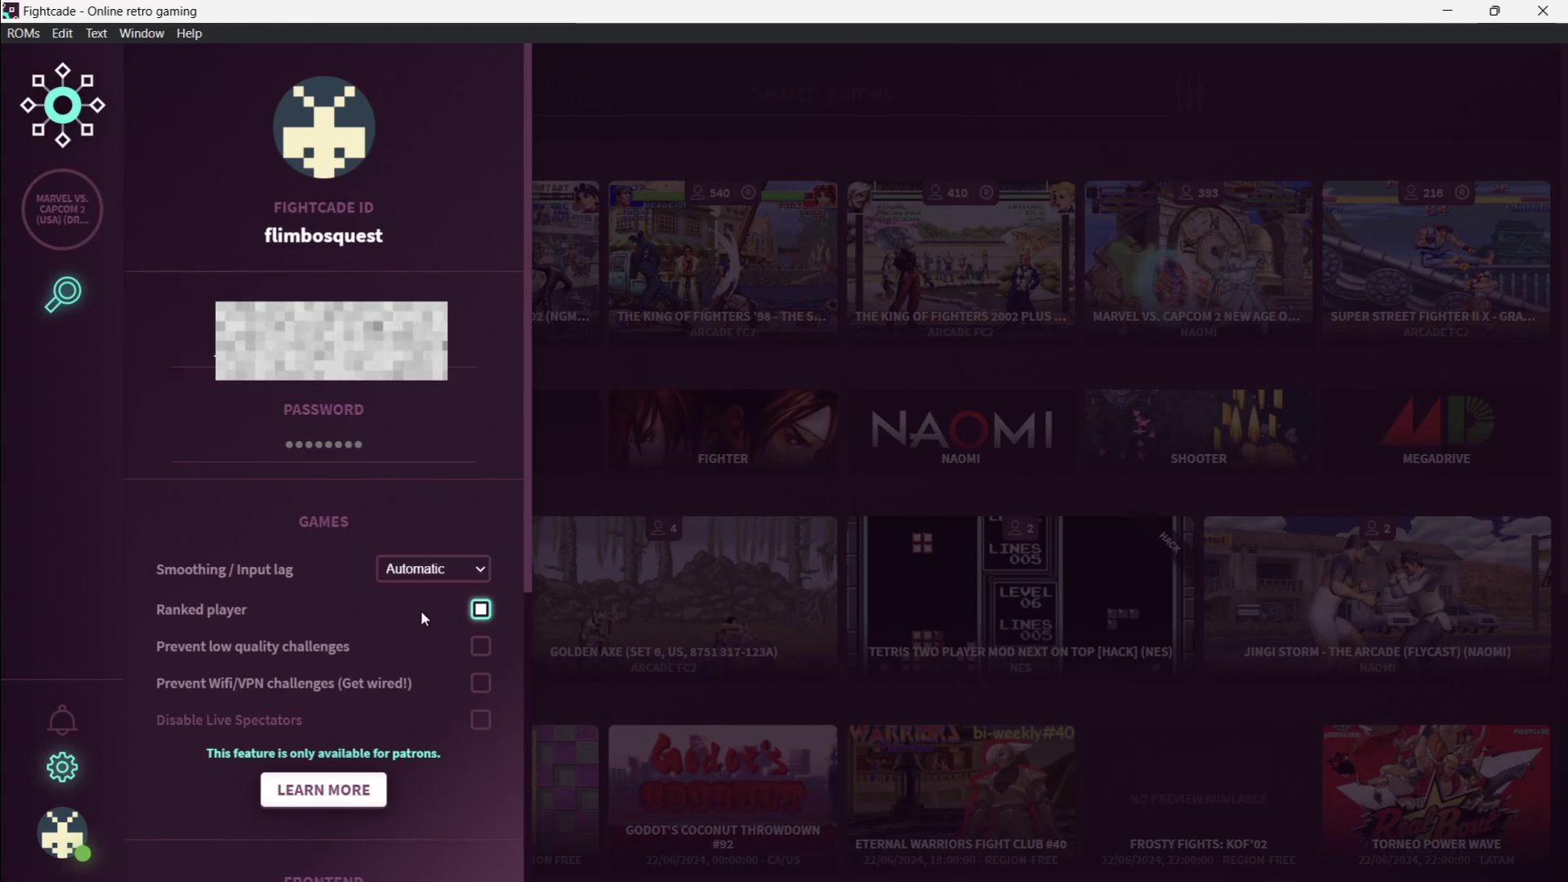
pyautogui.click(463, 575)
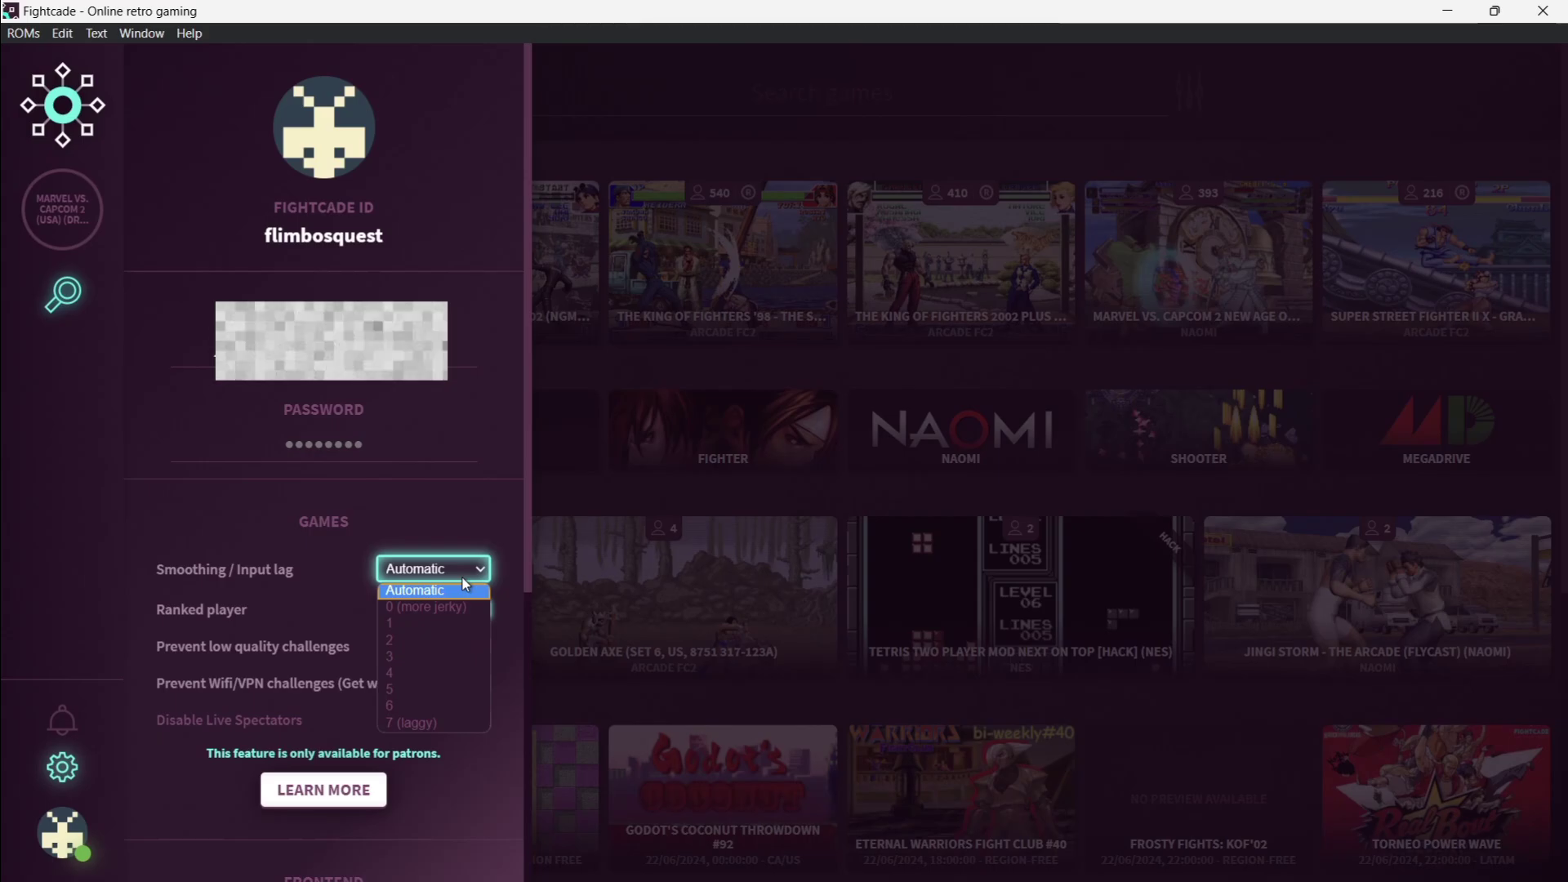
pyautogui.click(462, 582)
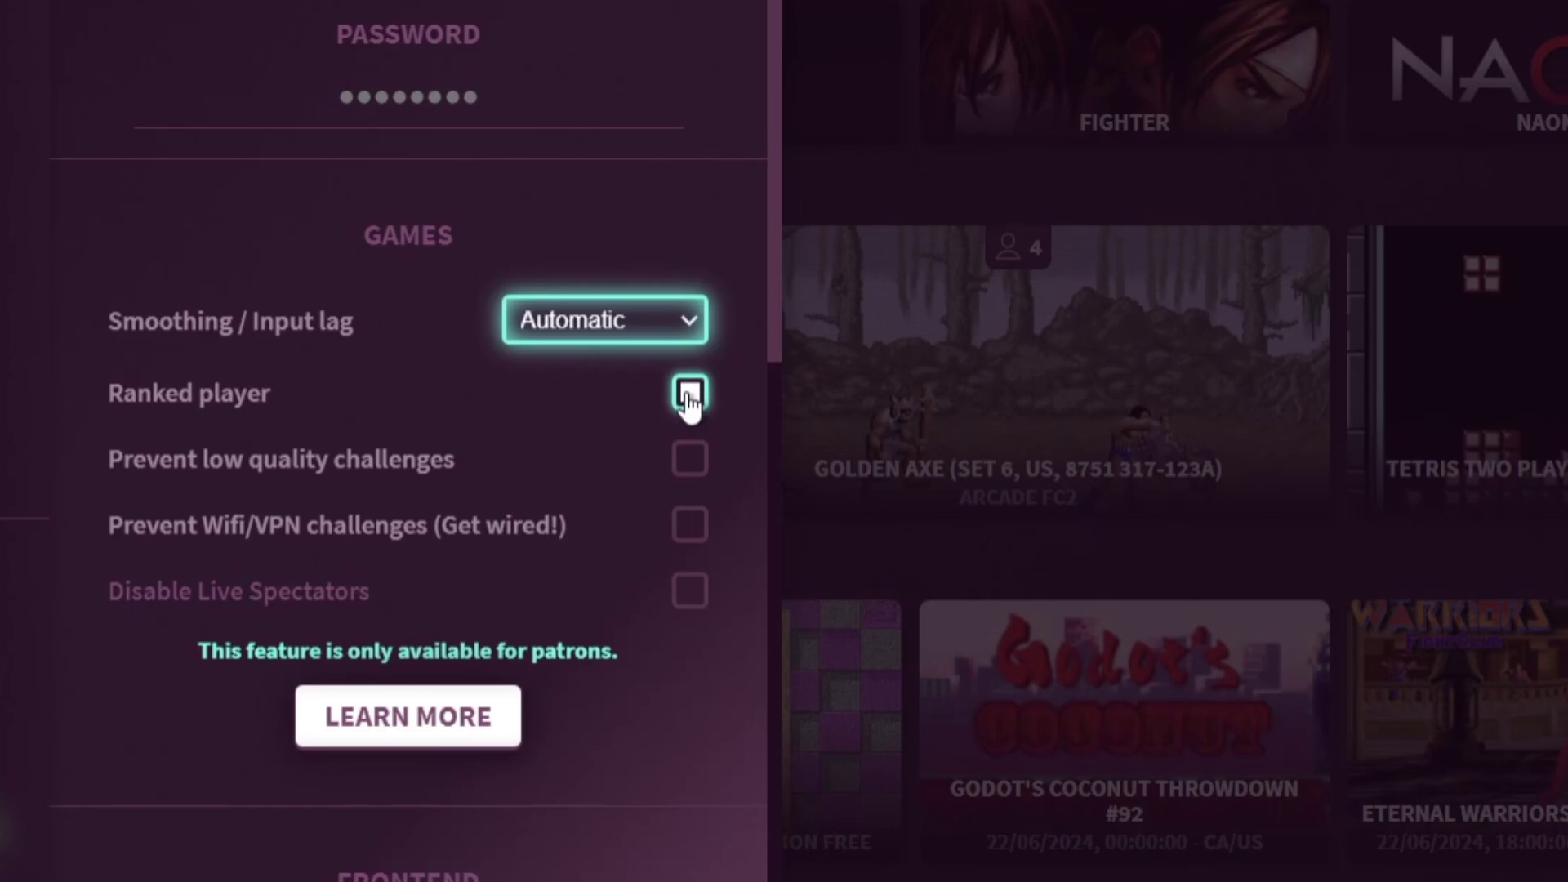
pyautogui.click(688, 394)
pyautogui.click(785, 327)
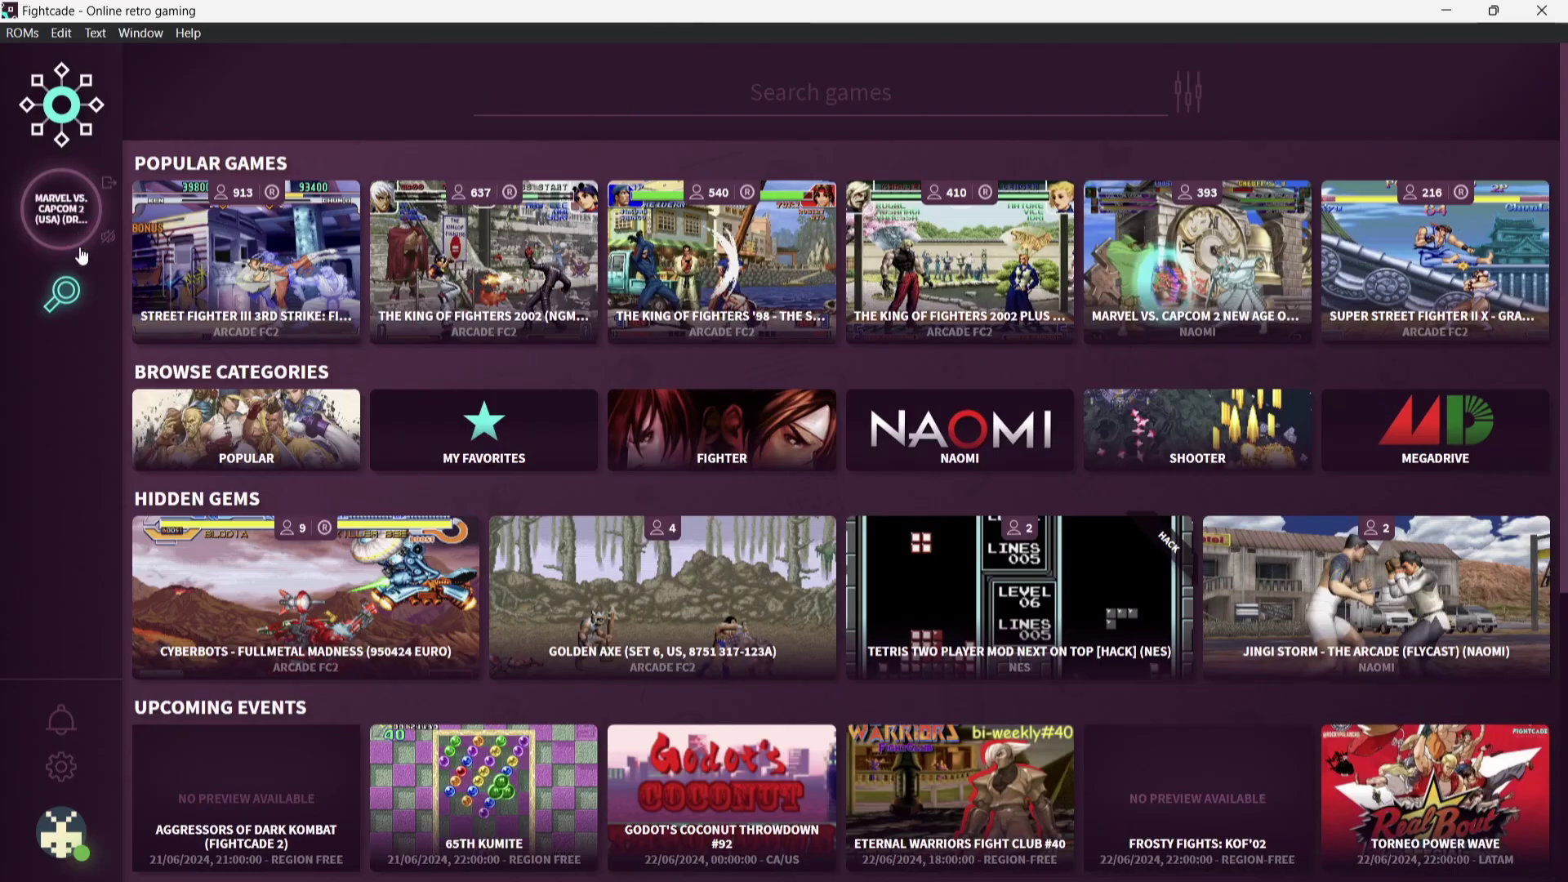
# Step: Search the games for "marvel" and go to the already joined Marvel vs. Capcom 2 (USA) (Dreamcast) lobby
pyautogui.click(845, 94)
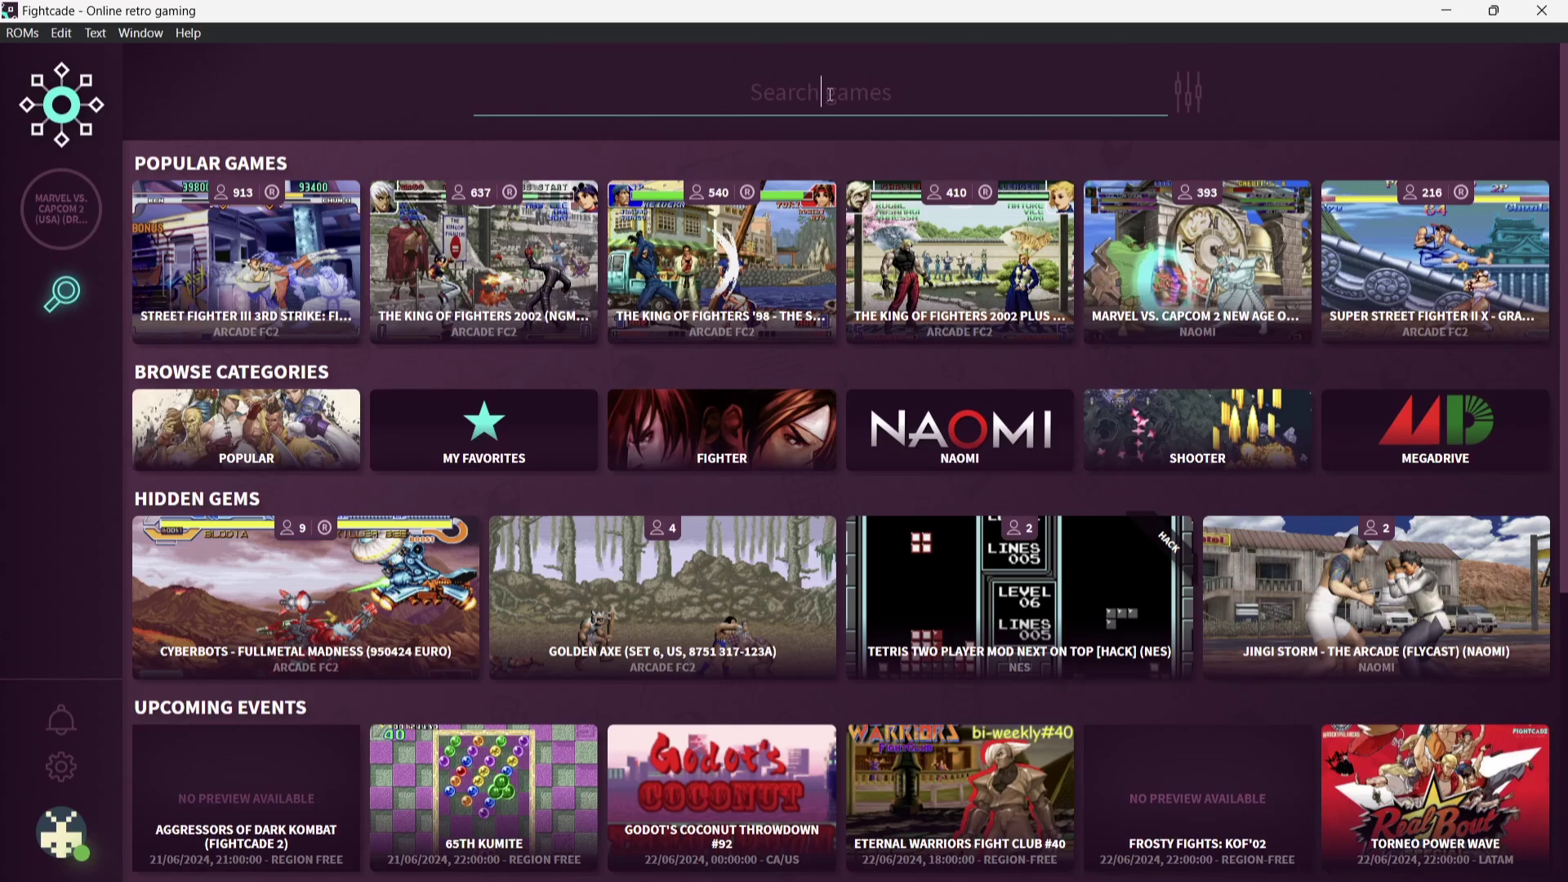
pyautogui.write('marvel')
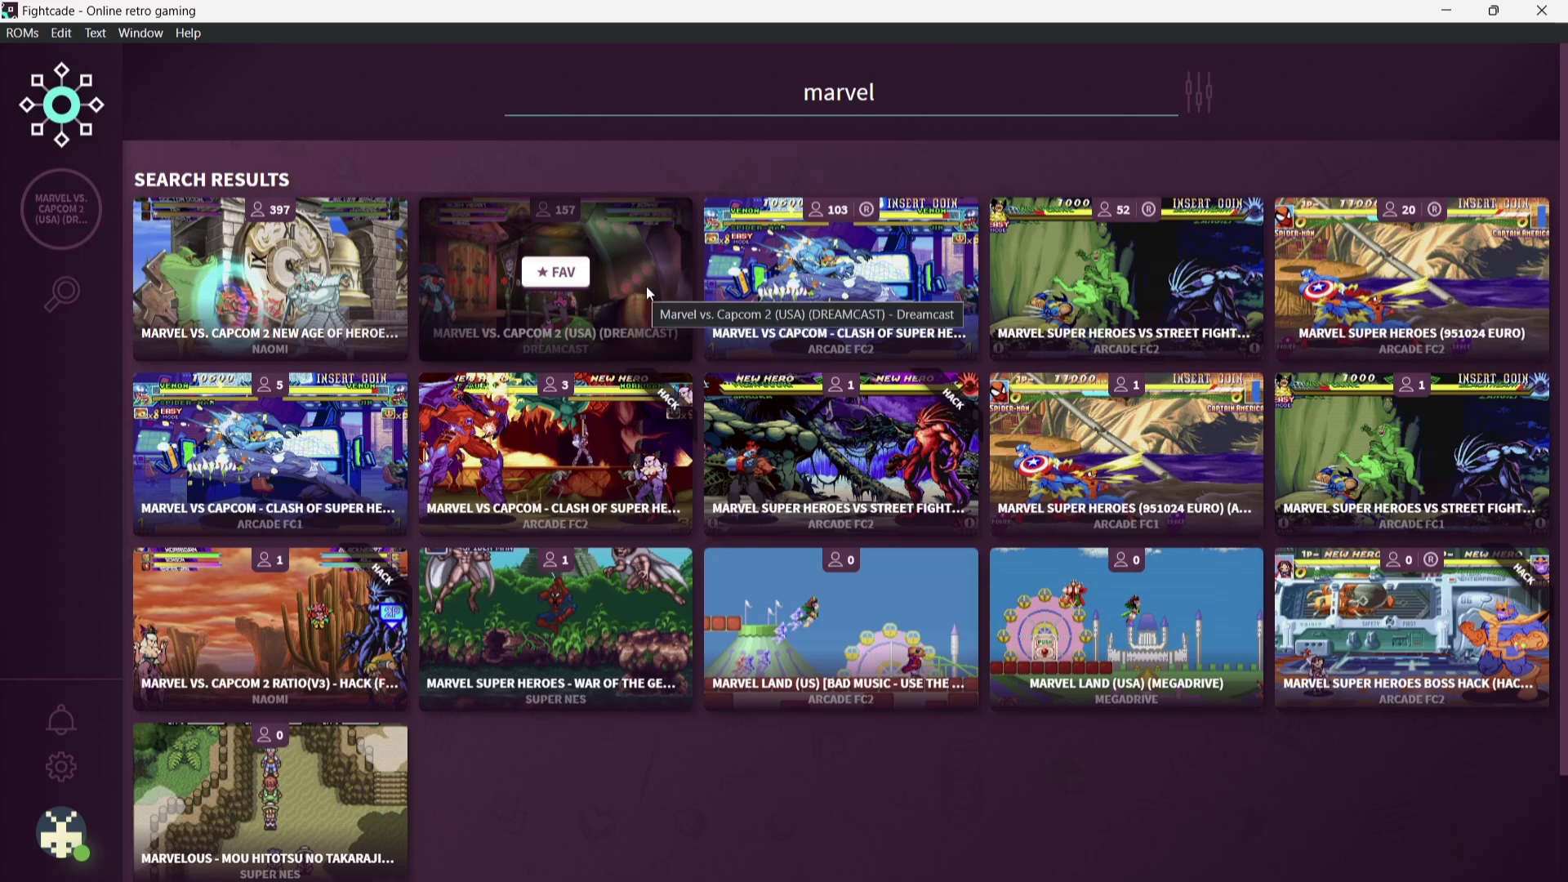
pyautogui.click(71, 228)
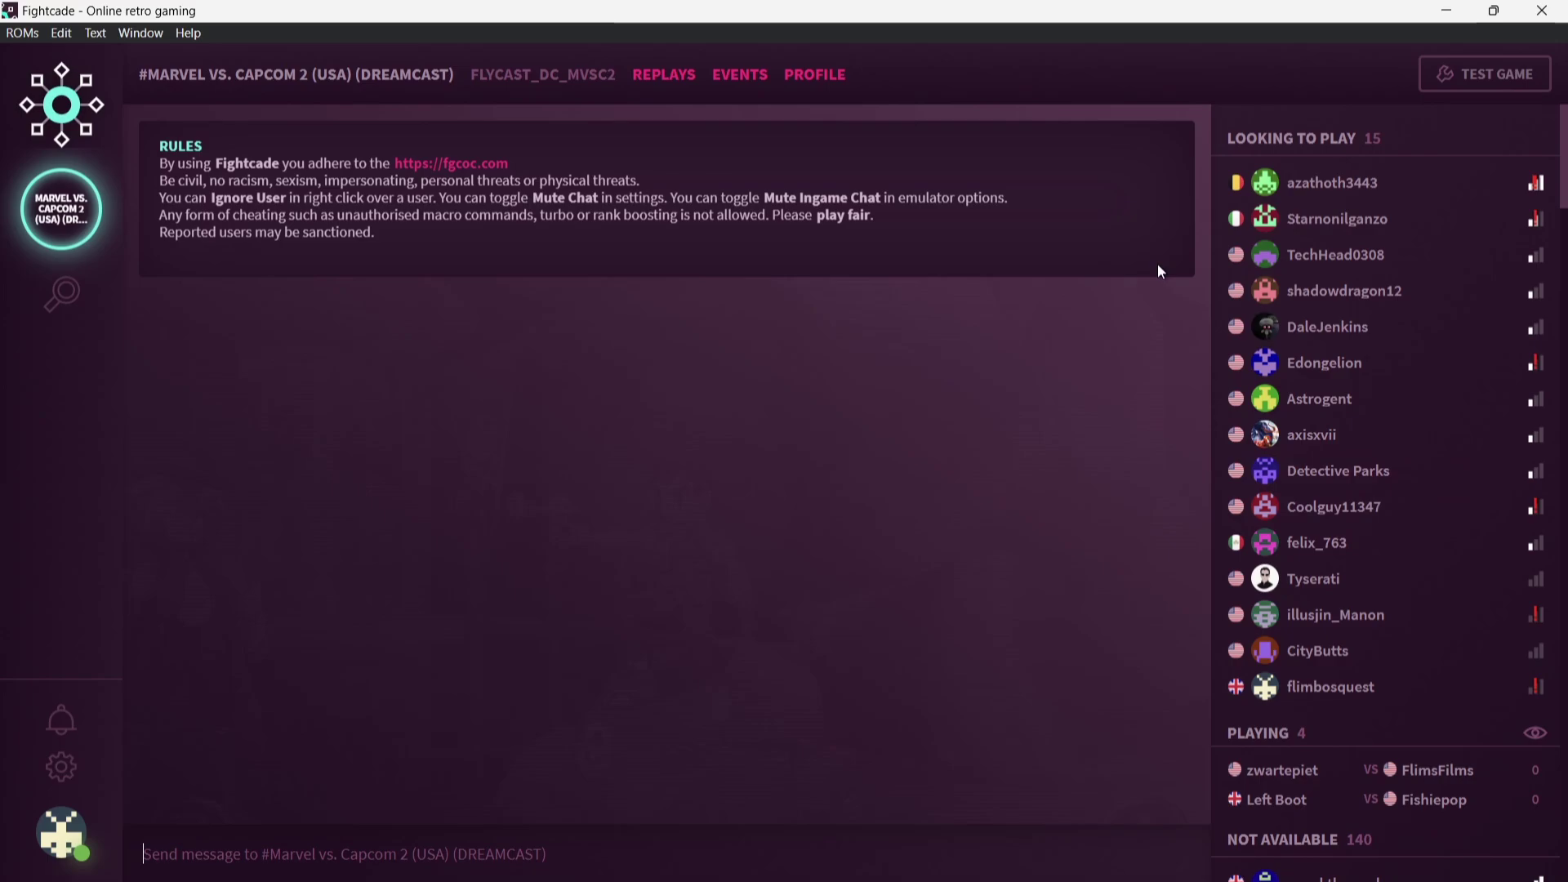
# Step: Launch a test game from the lobby and boot the Marvel vs. Capcom 2 disc in Flycast Dojo
pyautogui.click(1503, 75)
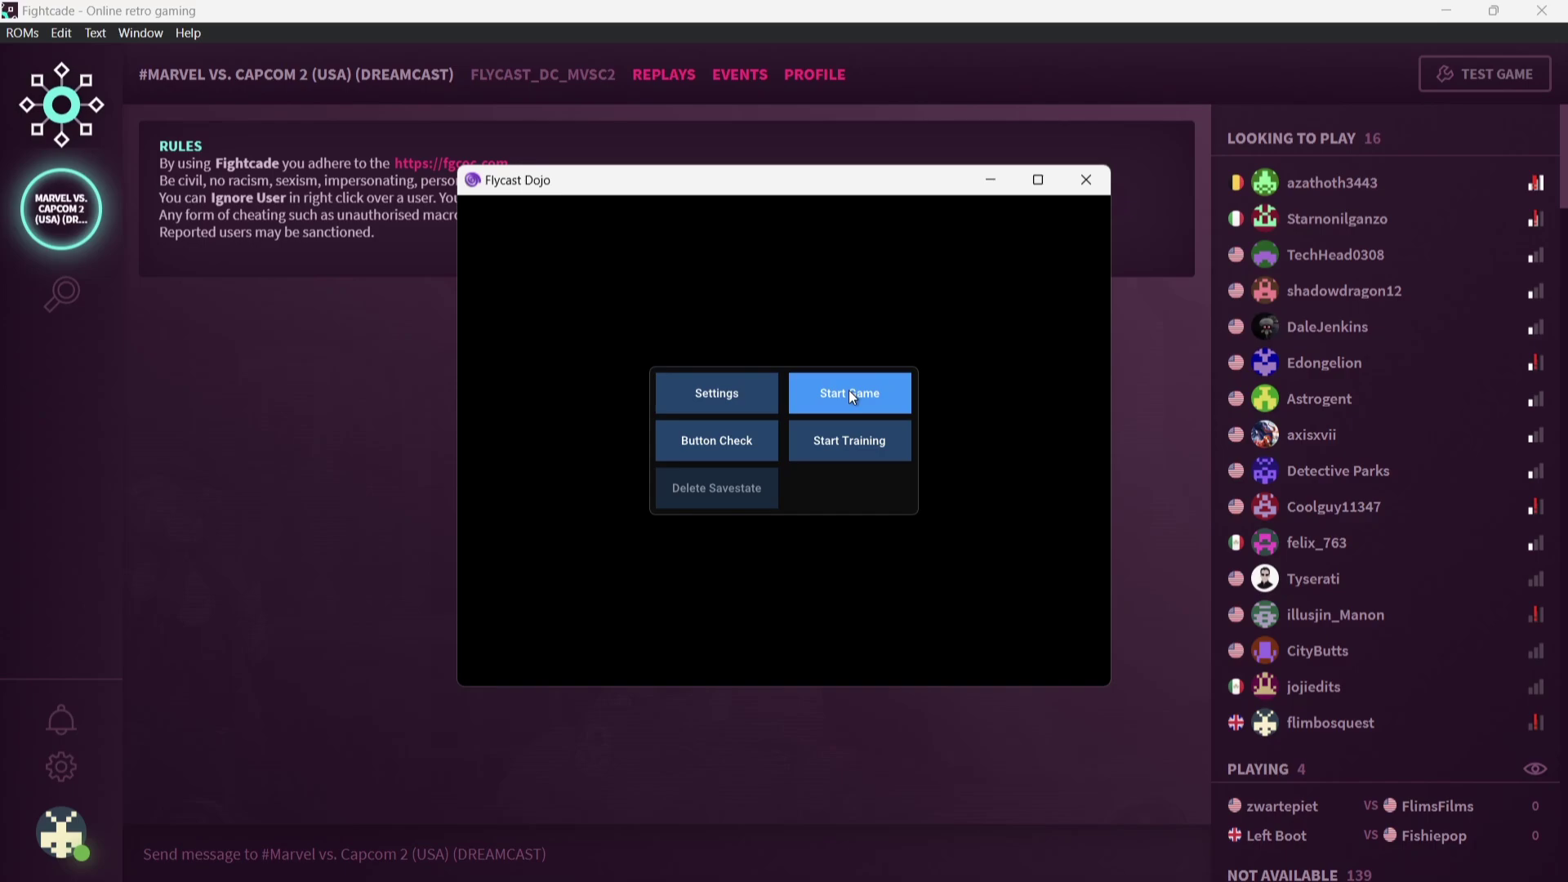
pyautogui.click(849, 393)
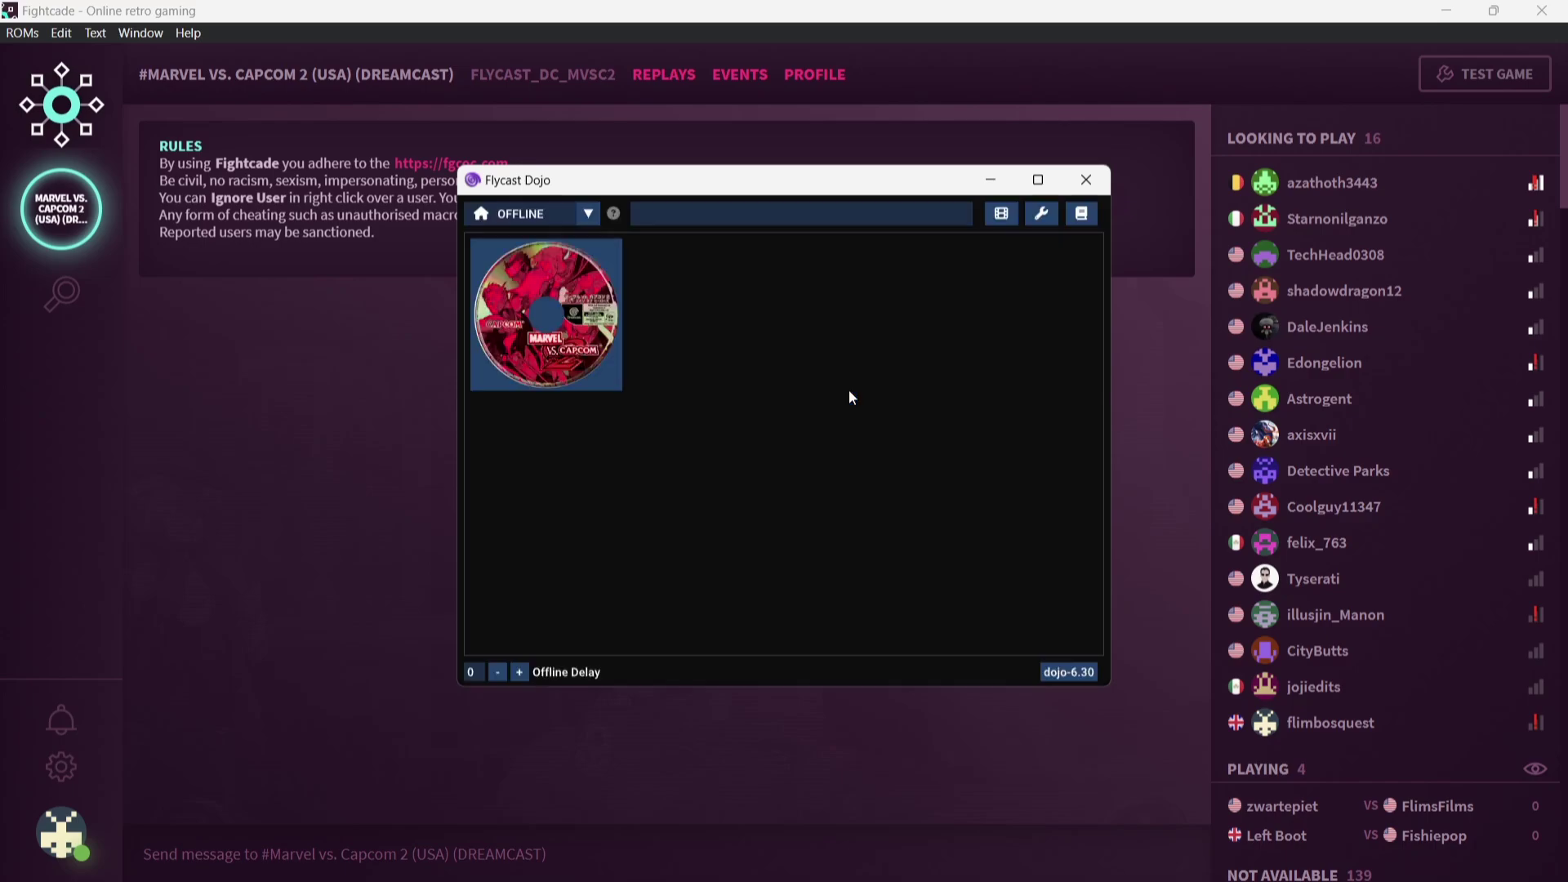
pyautogui.click(575, 315)
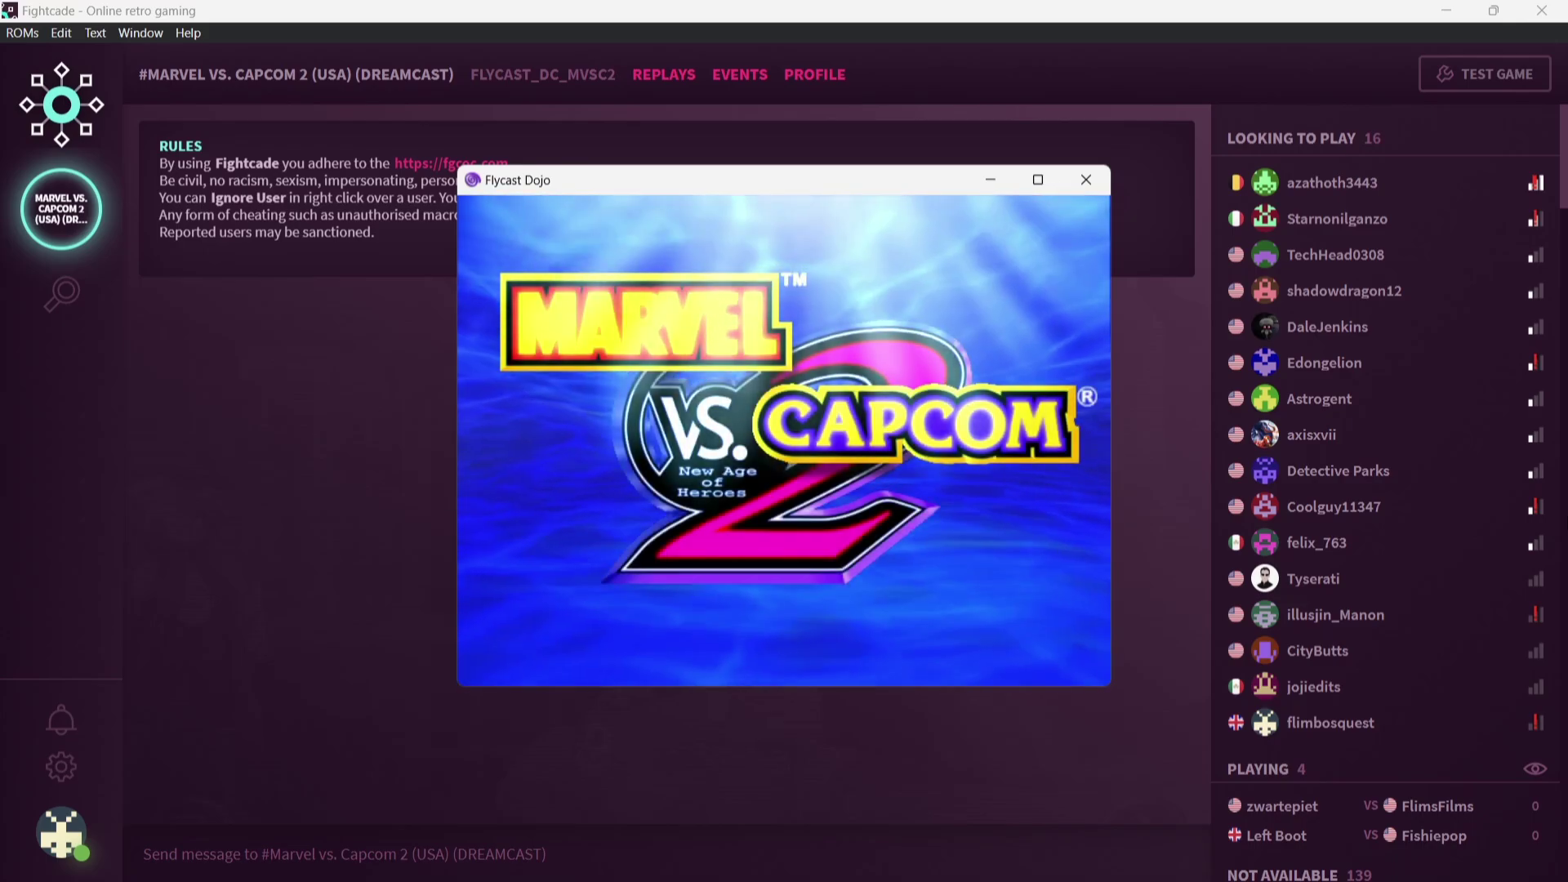
# Step: Proceed from the title screen to character selection, choose Hayato to test the controls, and close the emulator
pyautogui.press('Return')
pyautogui.press('Return')
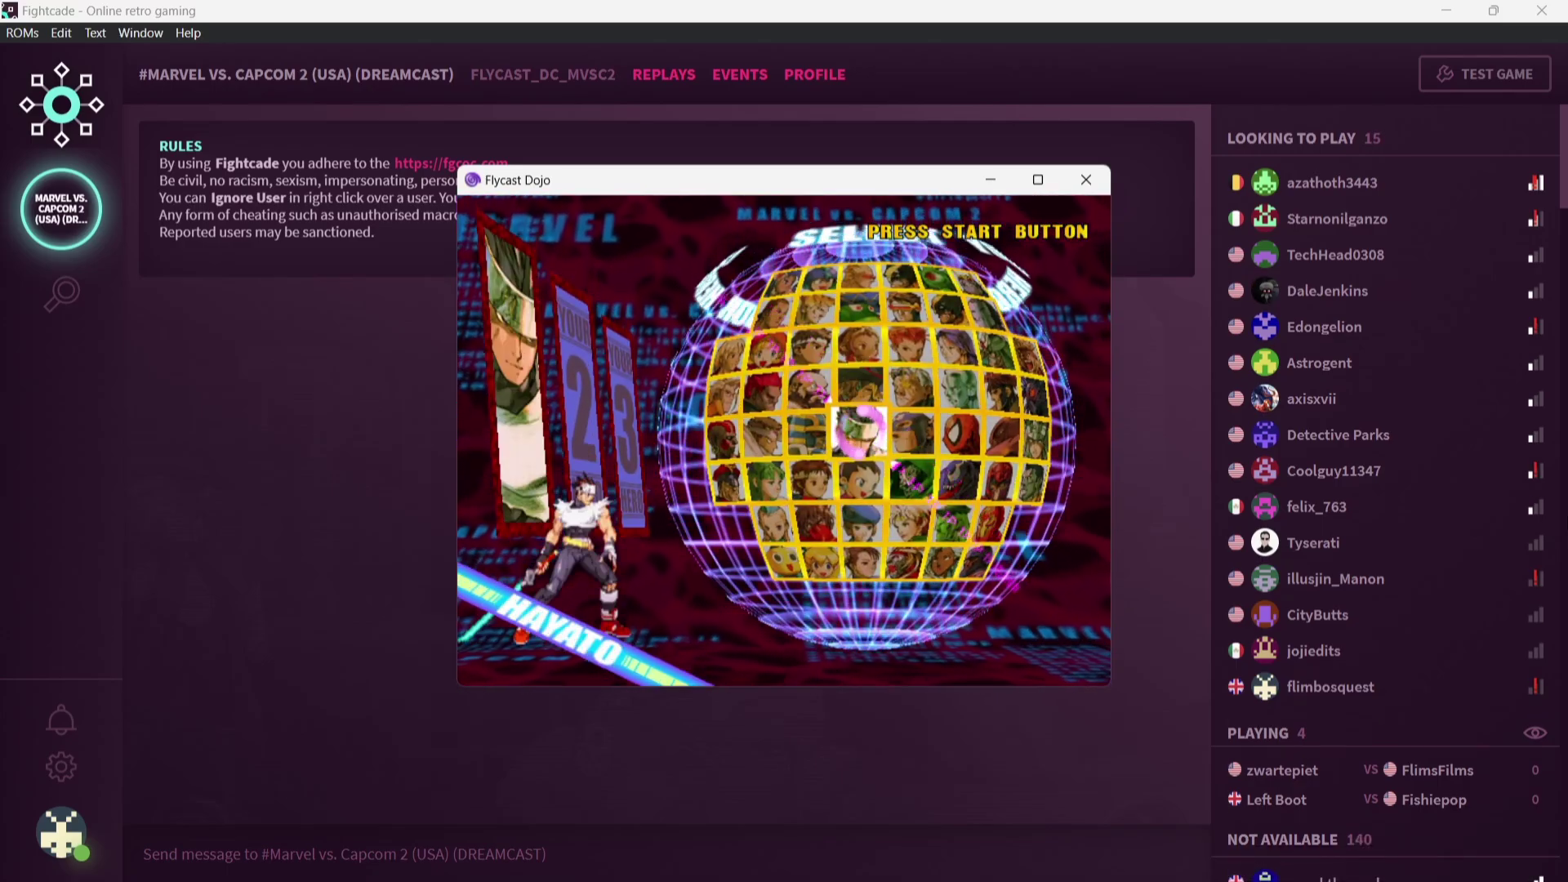
pyautogui.press('x')
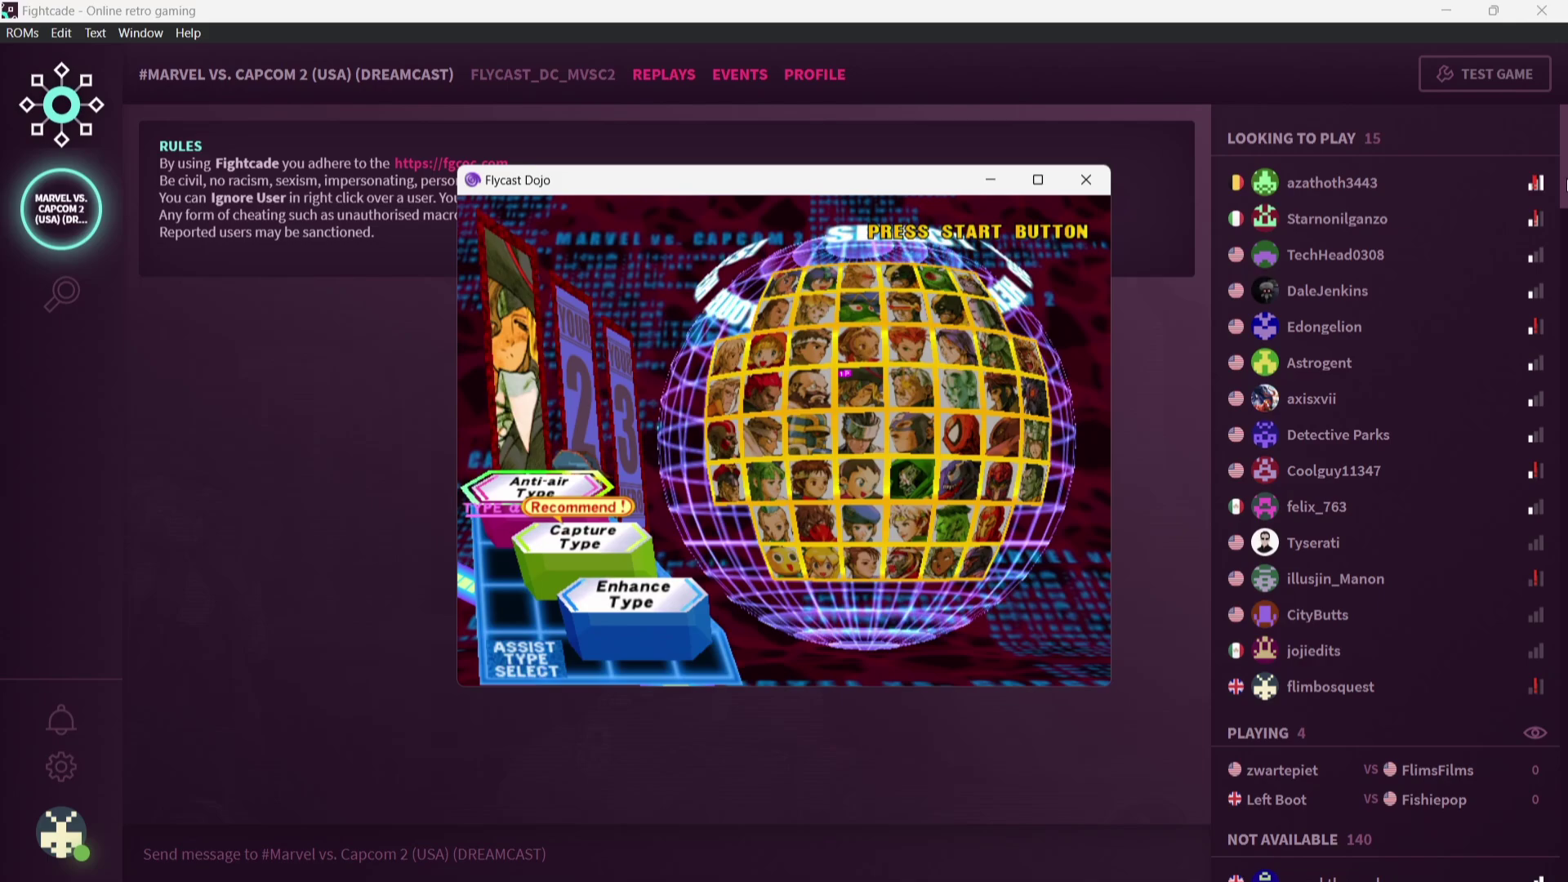
pyautogui.click(1091, 185)
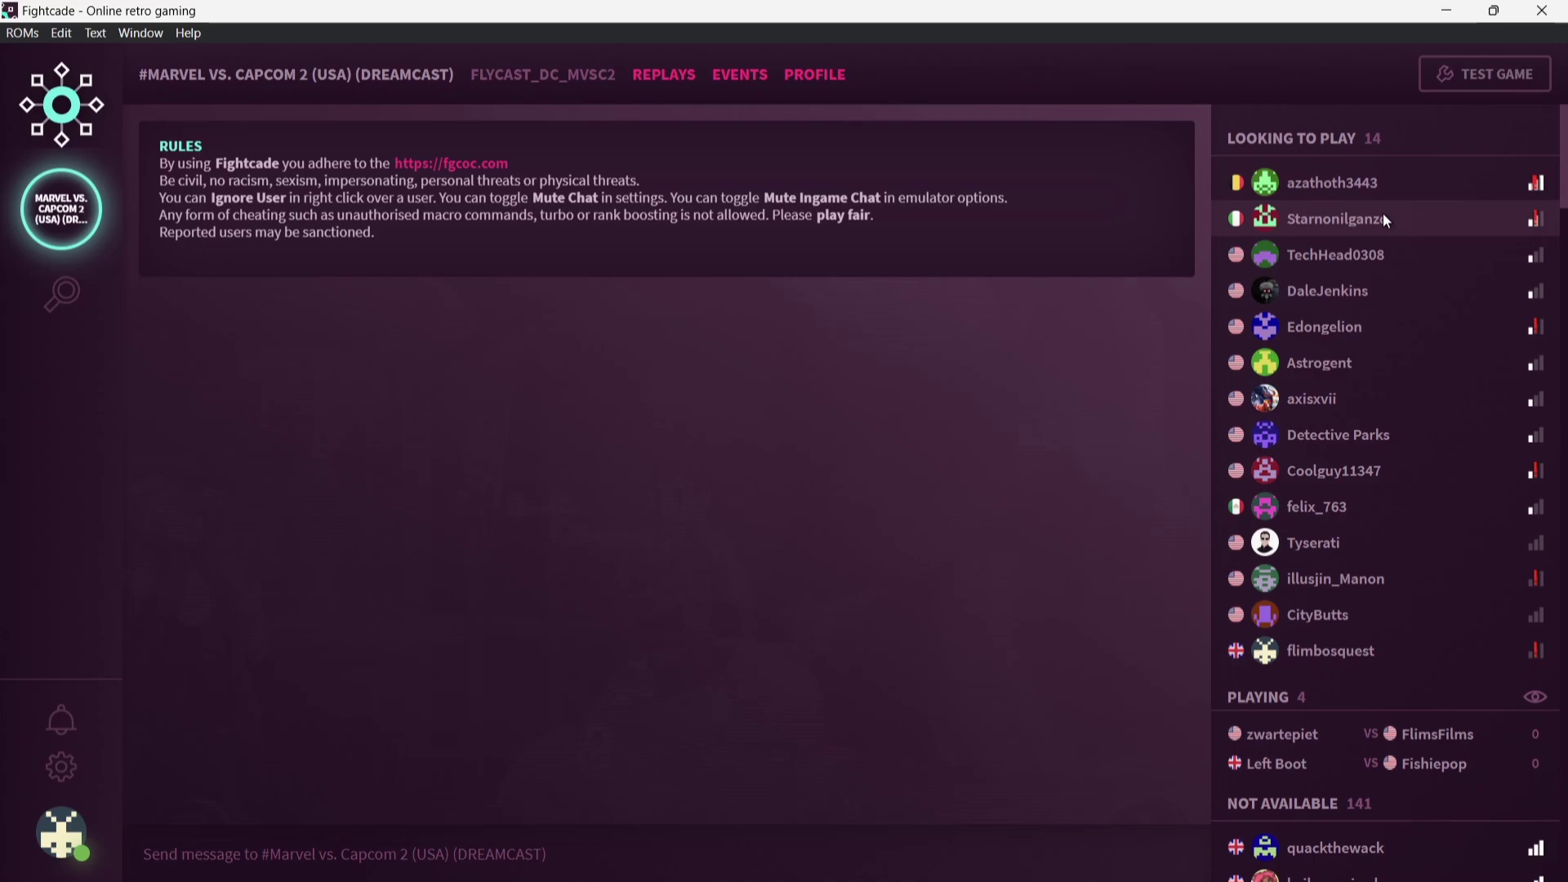
# Step: Challenge the first two players listed as looking to play in the Marvel vs. Capcom 2 lobby
pyautogui.click(1383, 191)
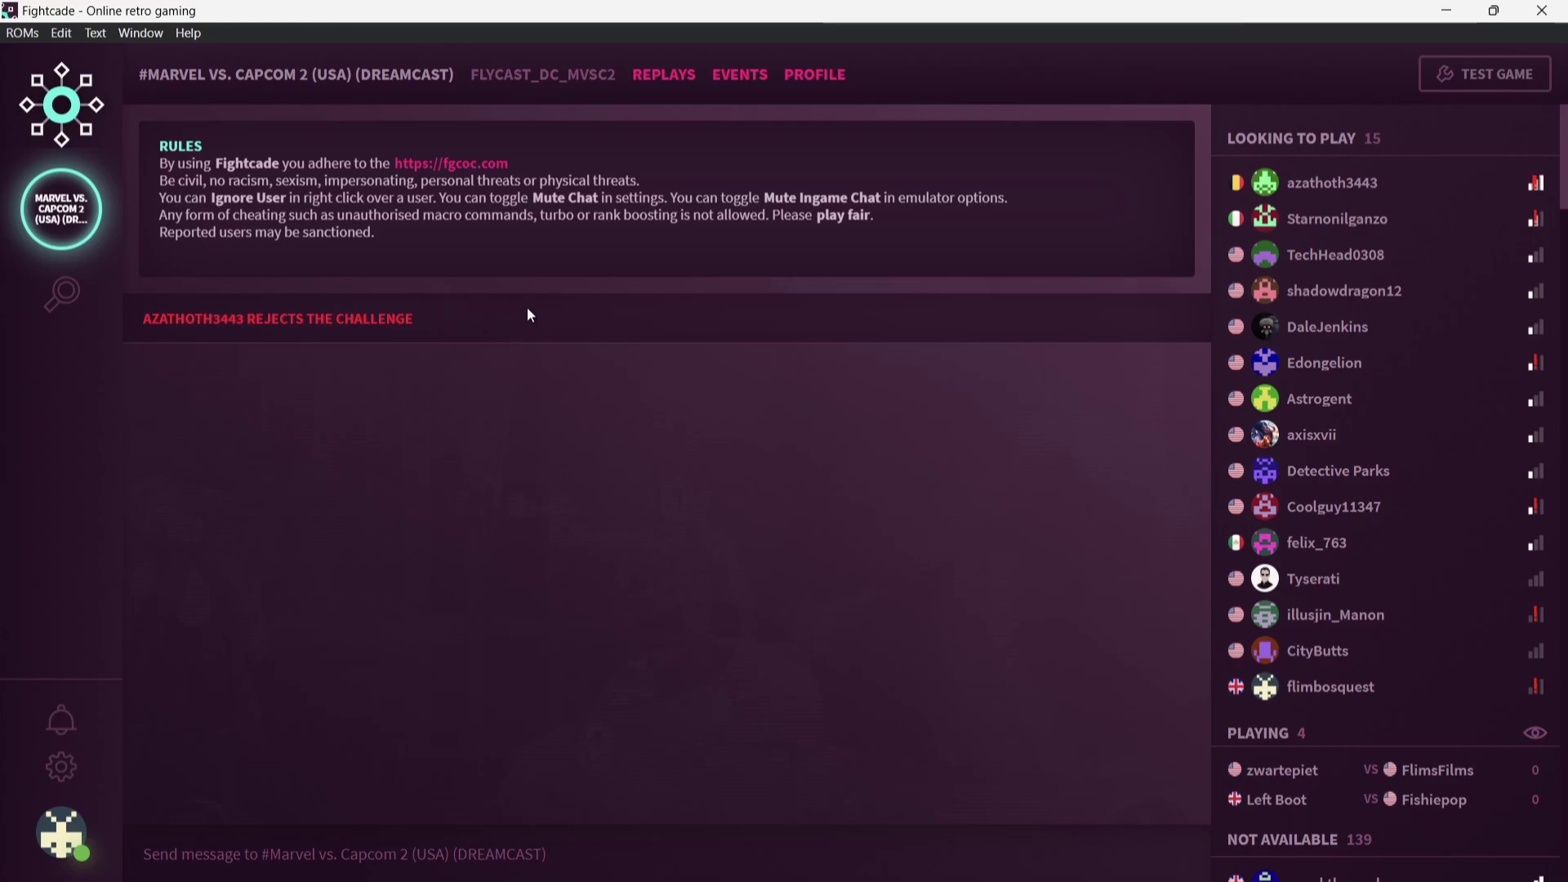
pyautogui.click(1319, 225)
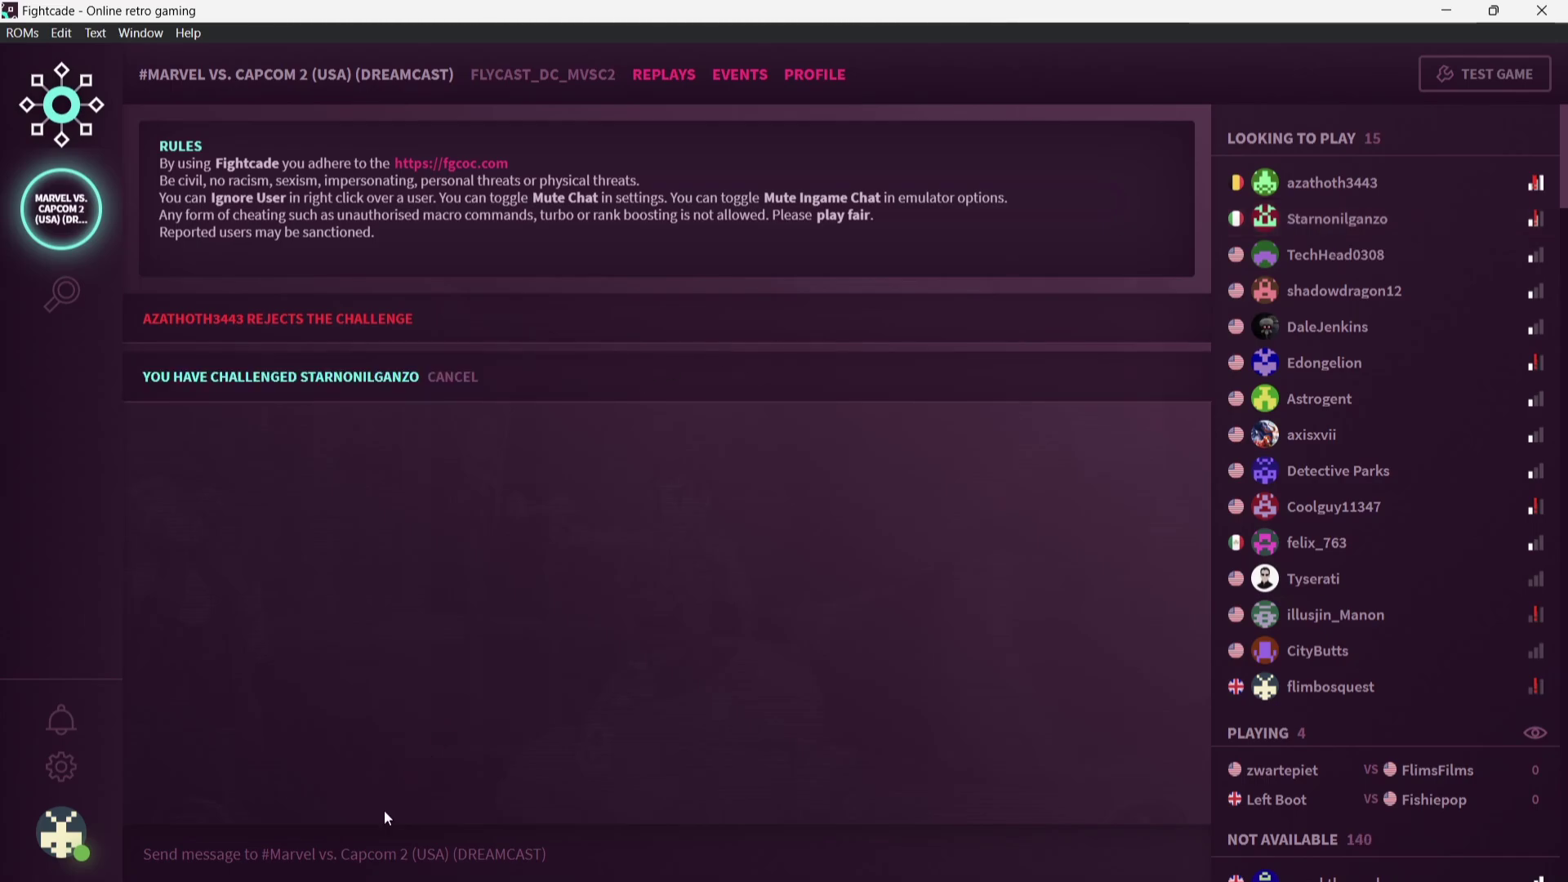
# Step: Post "hello" in the lobby chat and challenge the German-flagged player heading the list of those looking to play
pyautogui.click(352, 855)
pyautogui.write('hello')
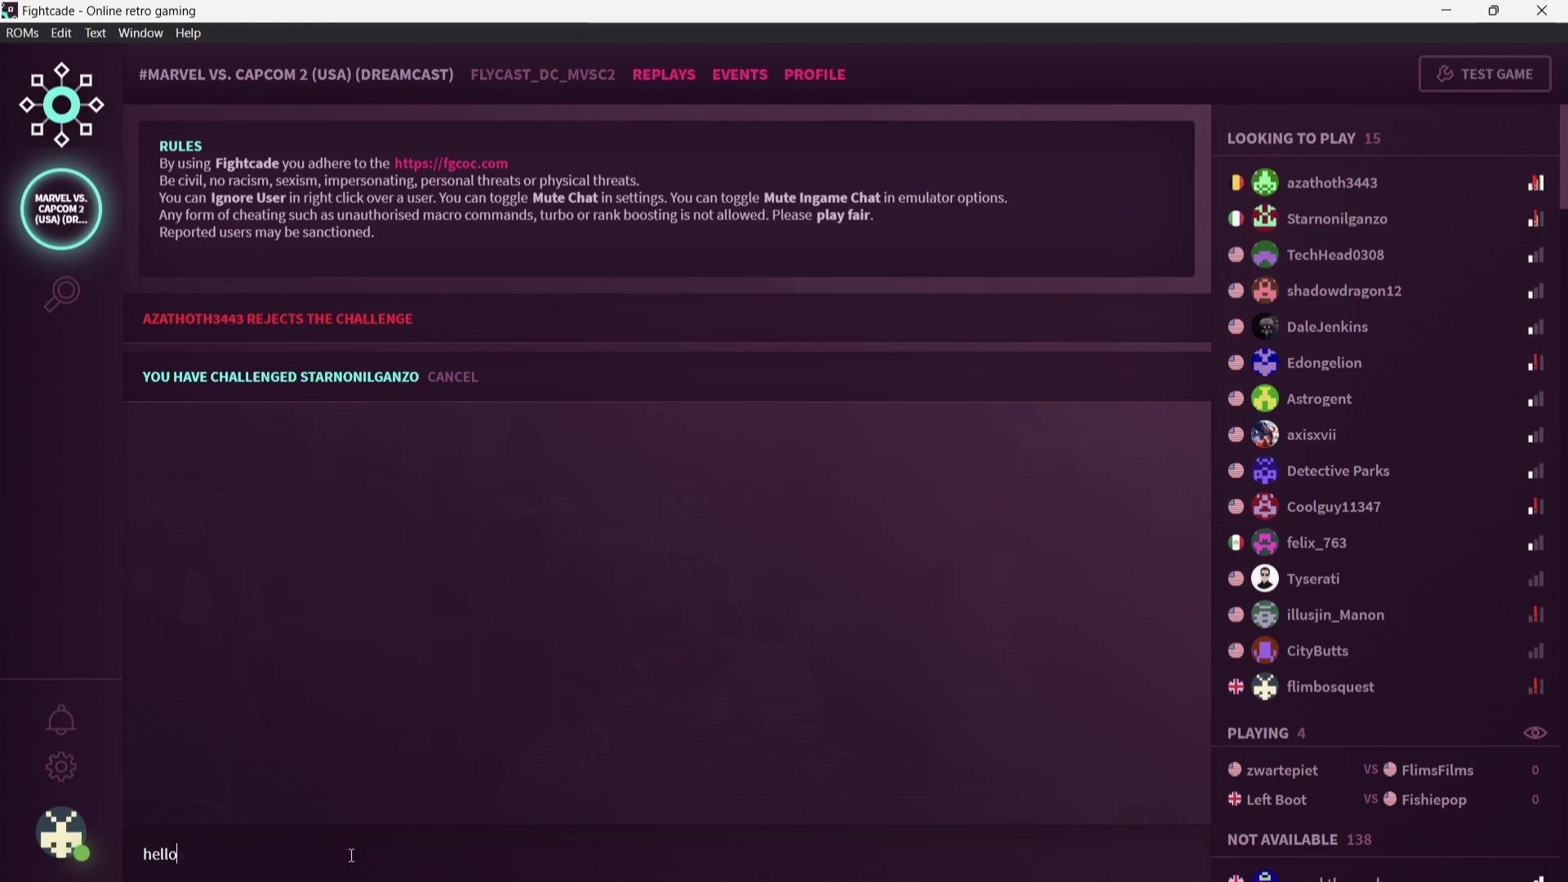
pyautogui.press('Return')
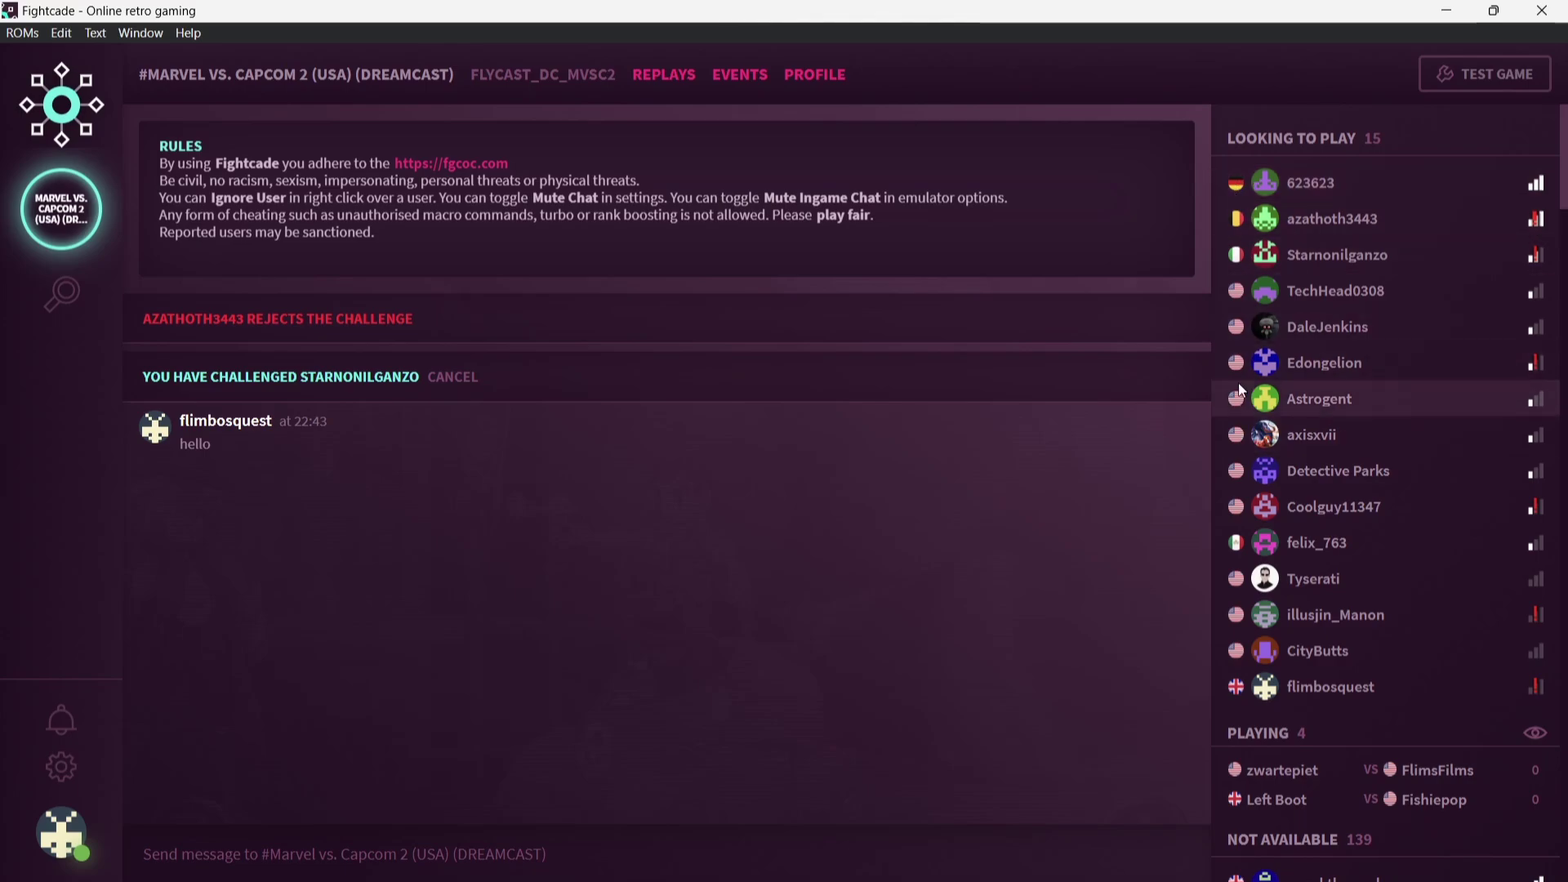
pyautogui.click(1355, 183)
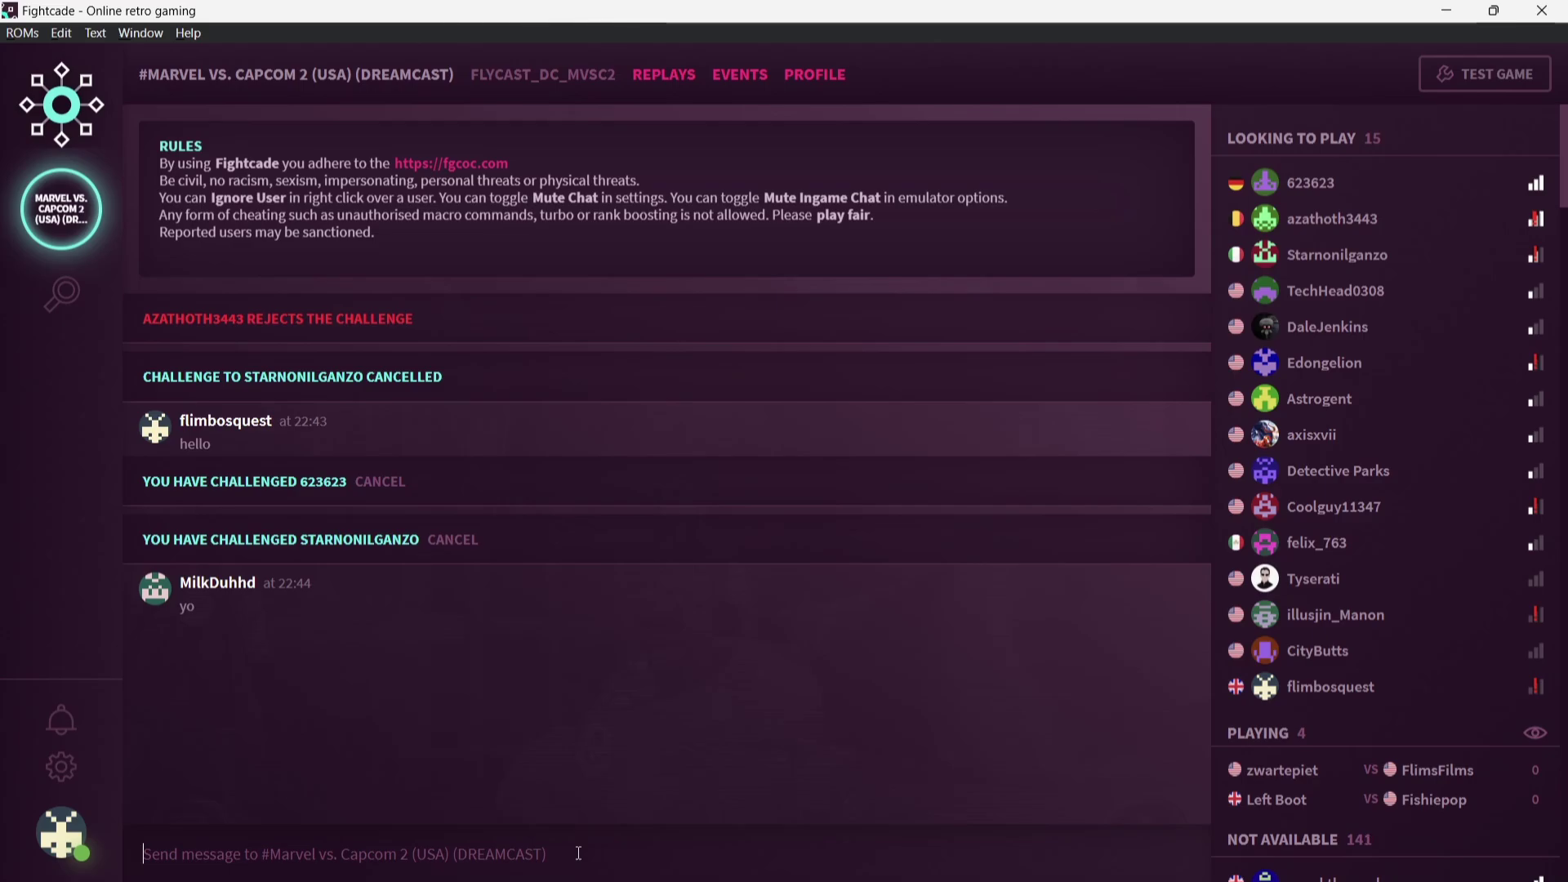
# Step: Post "fancy a game" in the lobby chat and challenge the fifth player listed as looking to play
pyautogui.write('fancy a ga')
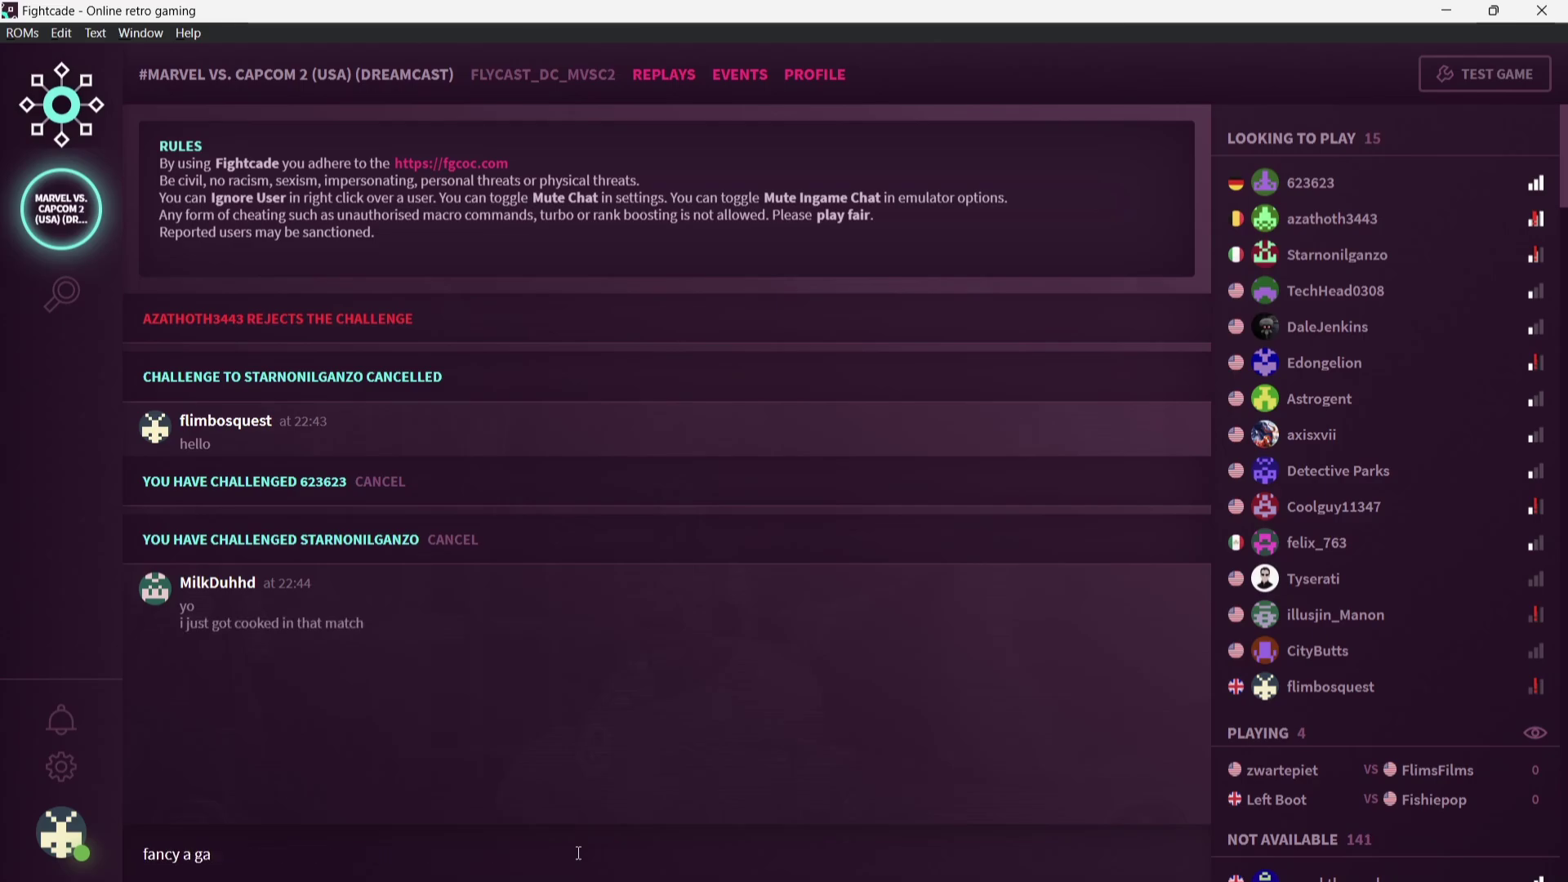
pyautogui.write('me')
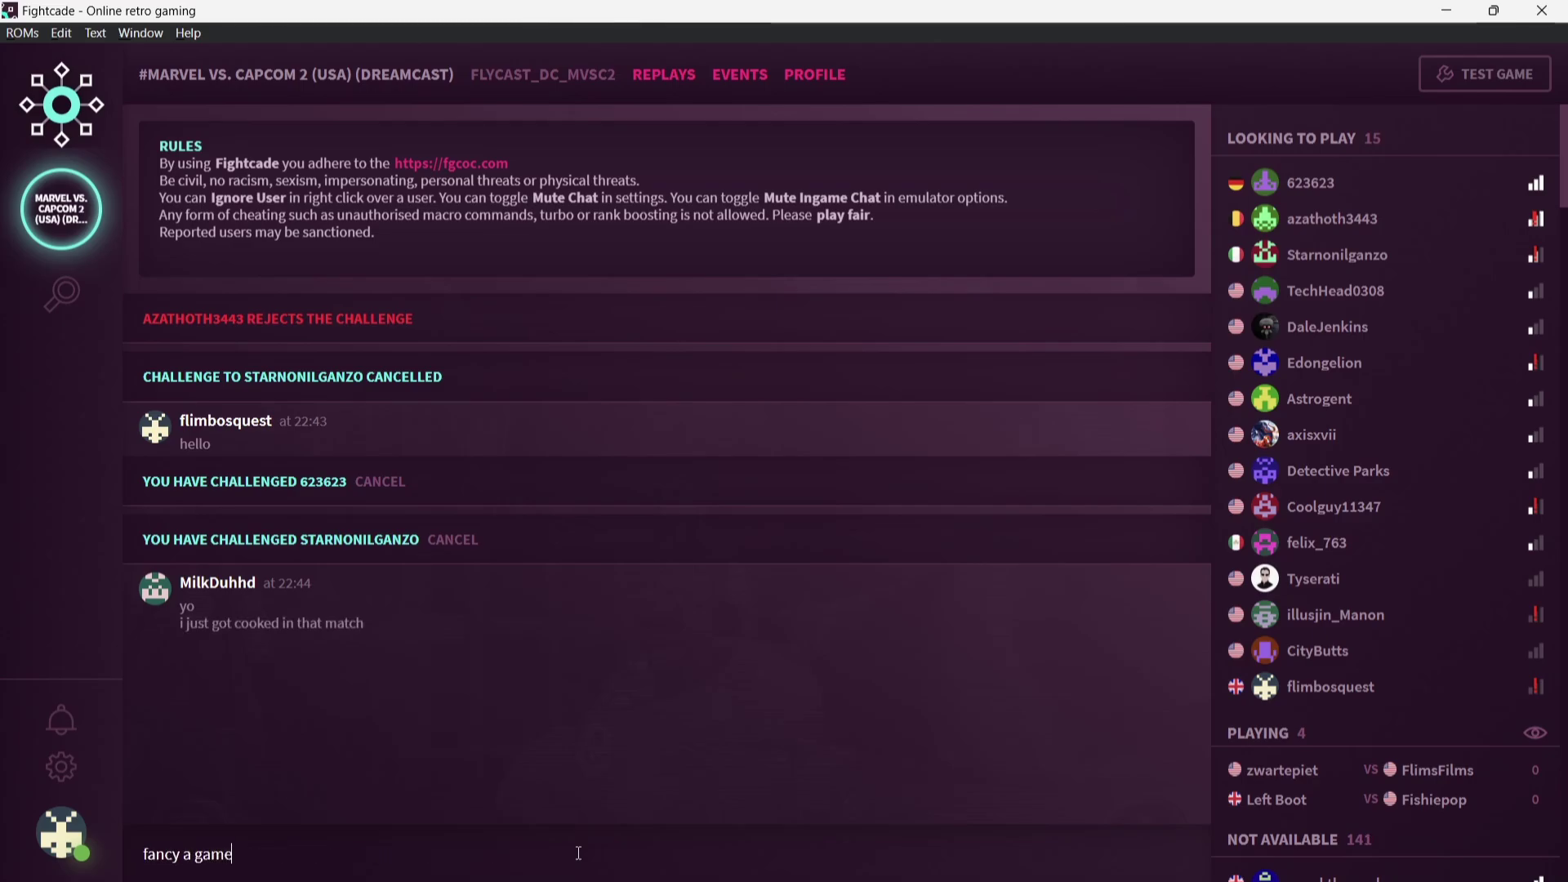
pyautogui.press('Return')
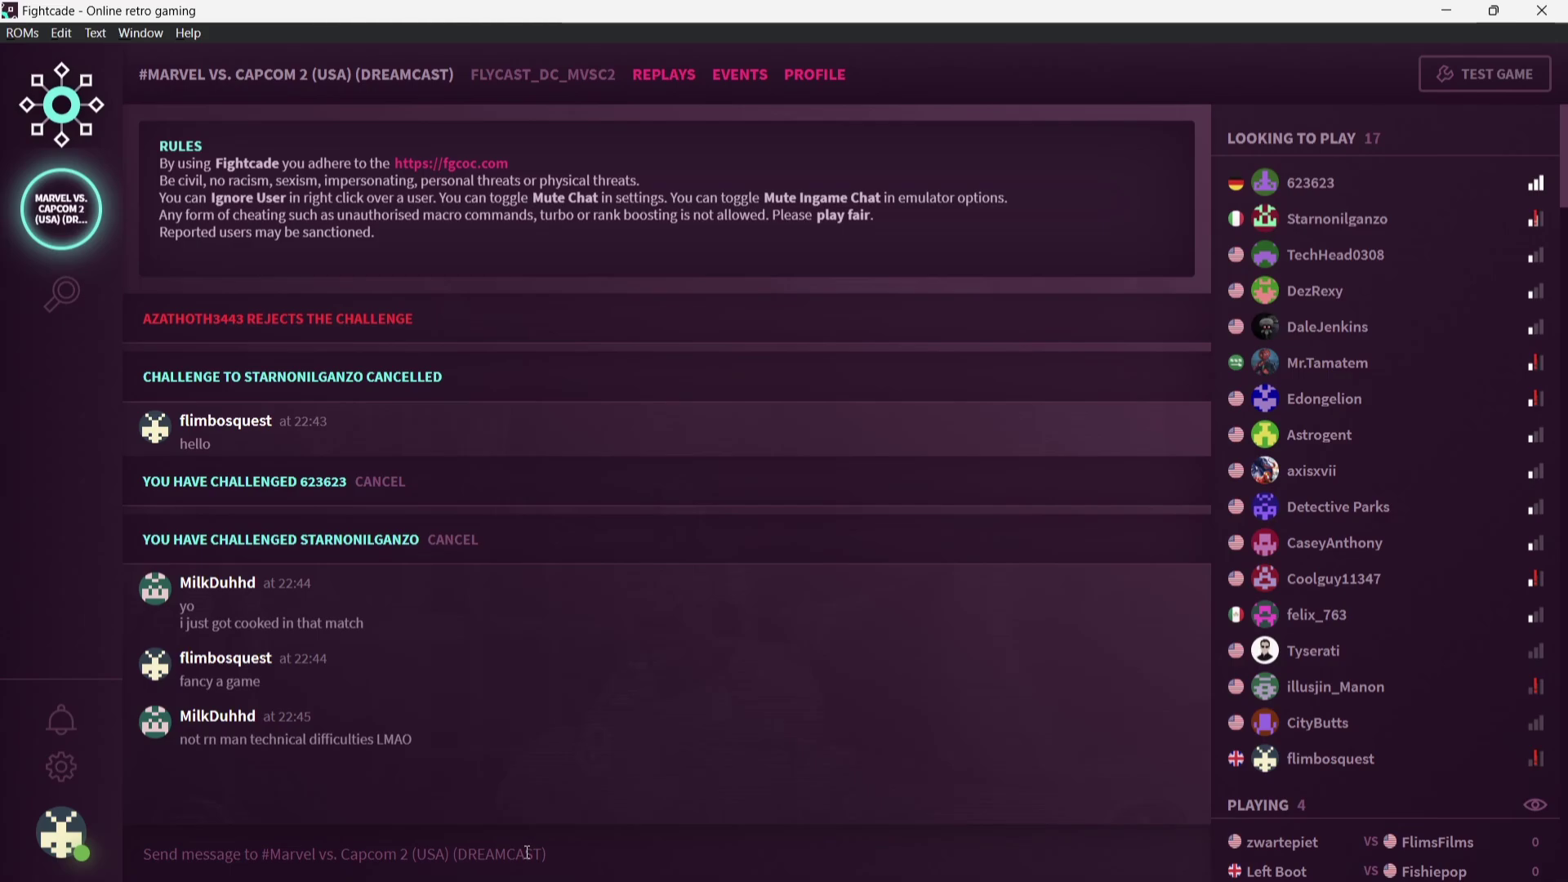
pyautogui.click(1344, 329)
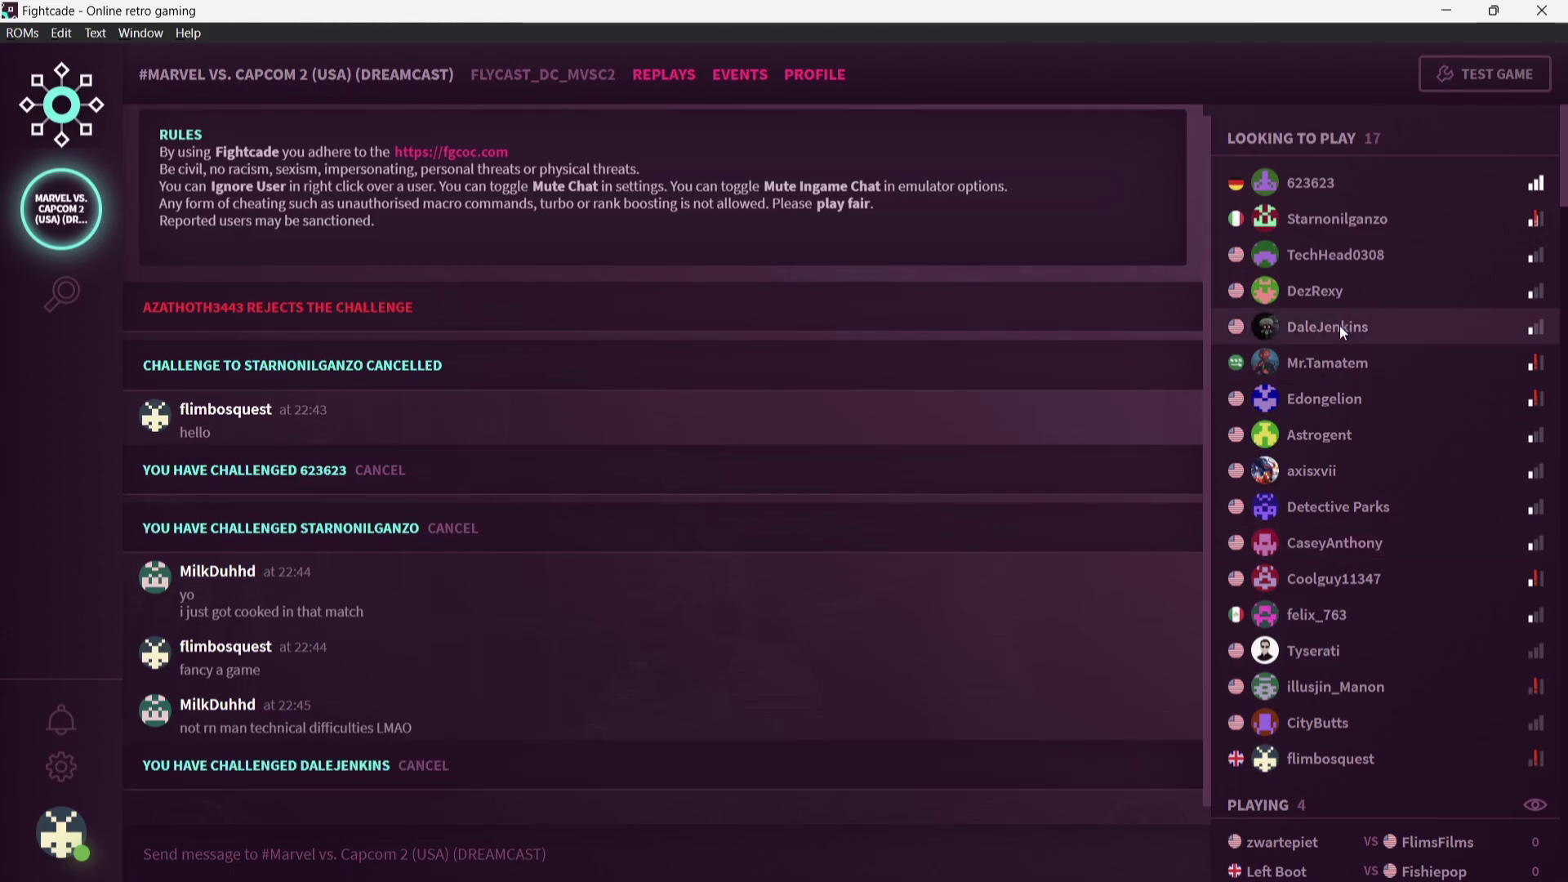